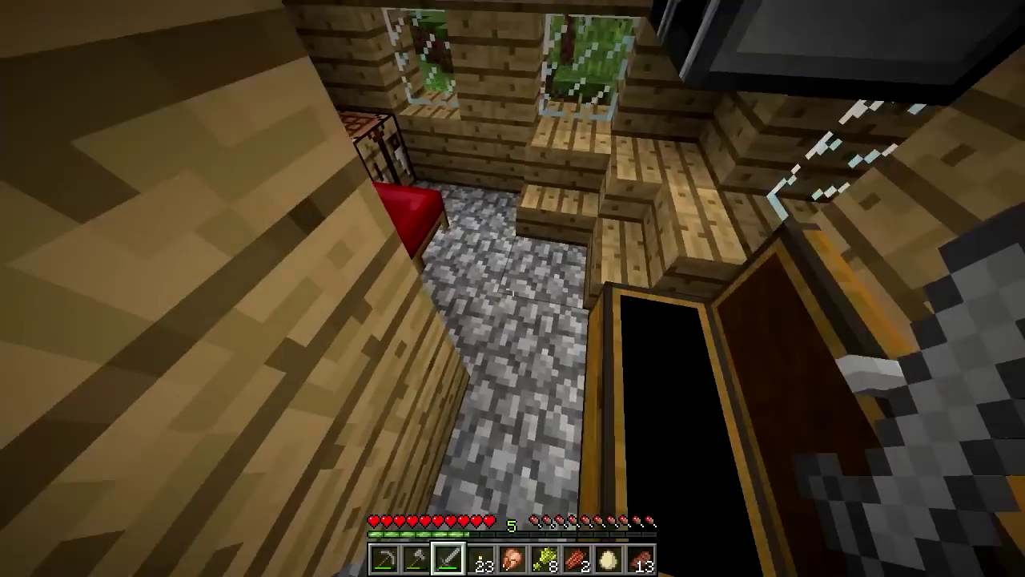
# Glance at the inventory, close it, and open the house door.
pyautogui.press('e')
pyautogui.press('e')
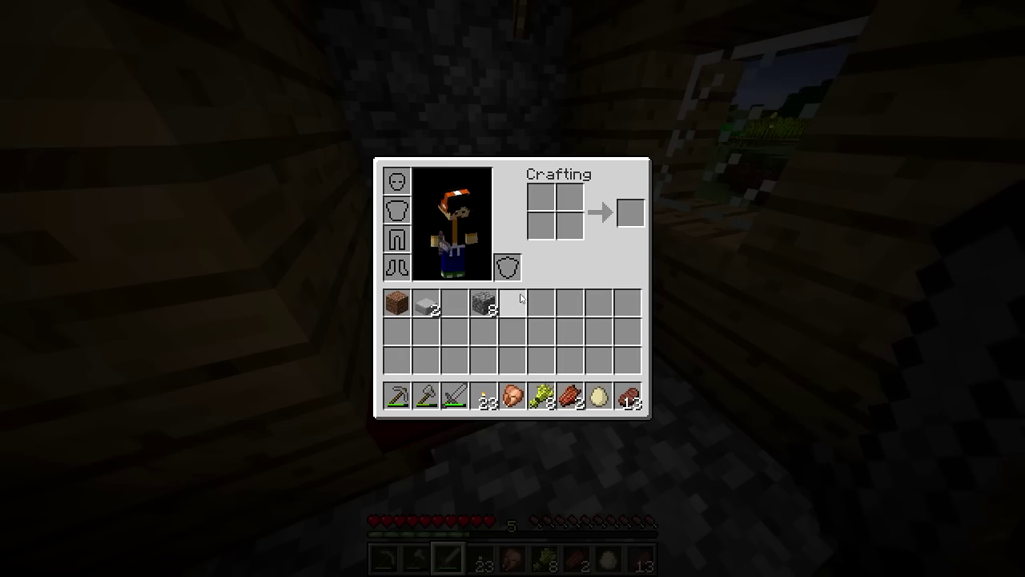
pyautogui.press('e')
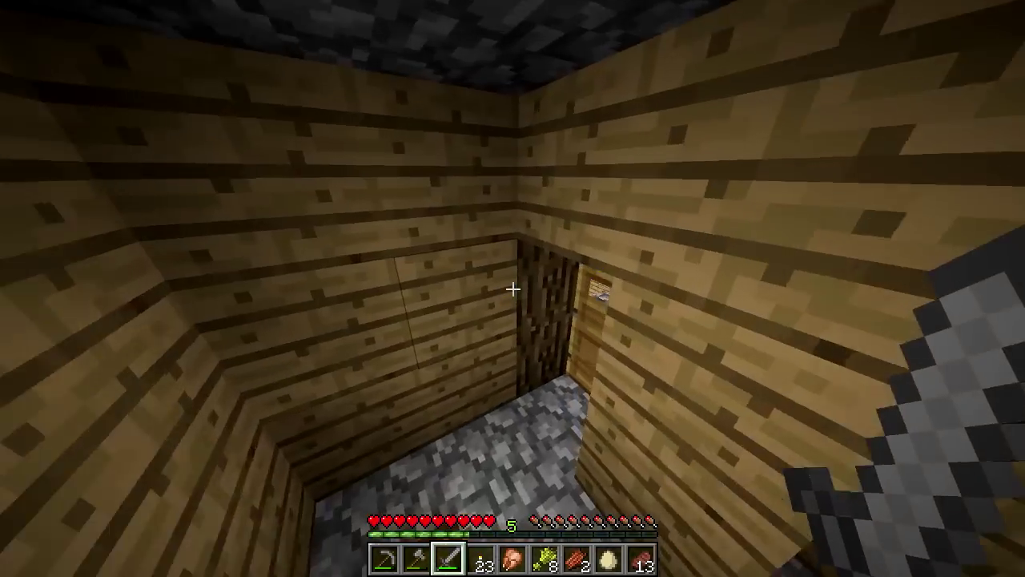
pyautogui.rightClick(512, 288)
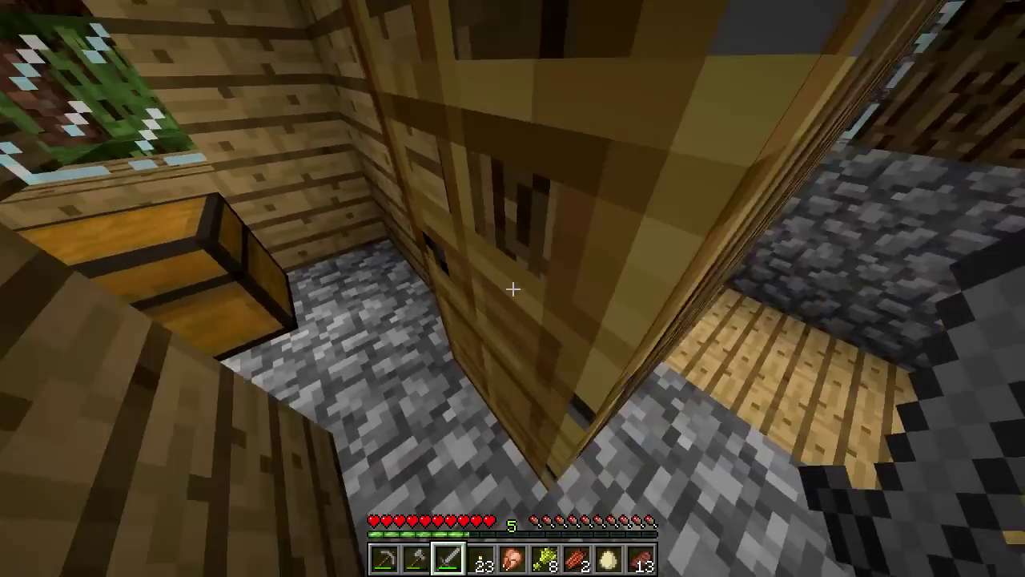
# From the game menu, view Options > Video Settings and leave without changing anything.
pyautogui.press('Escape')
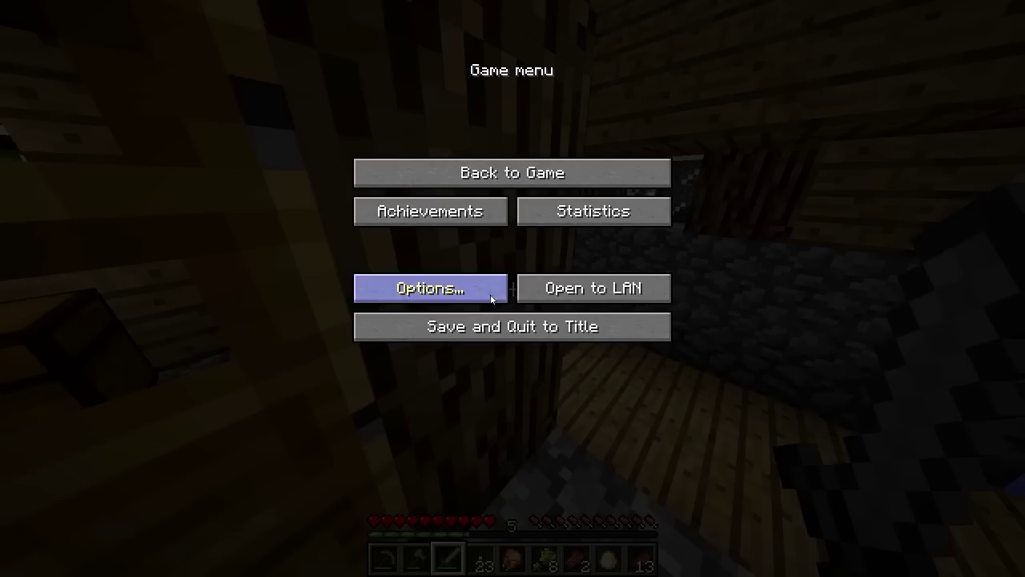
pyautogui.click(490, 292)
pyautogui.click(380, 218)
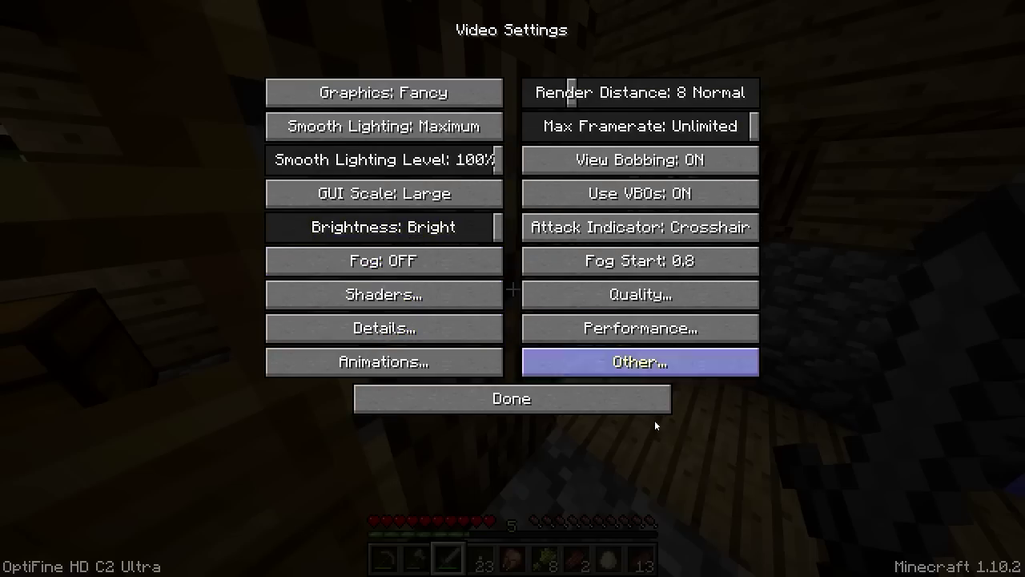
pyautogui.click(560, 399)
pyautogui.click(554, 381)
# Resume the game and walk between the houses and along the dock to the riverbank.
pyautogui.click(552, 177)
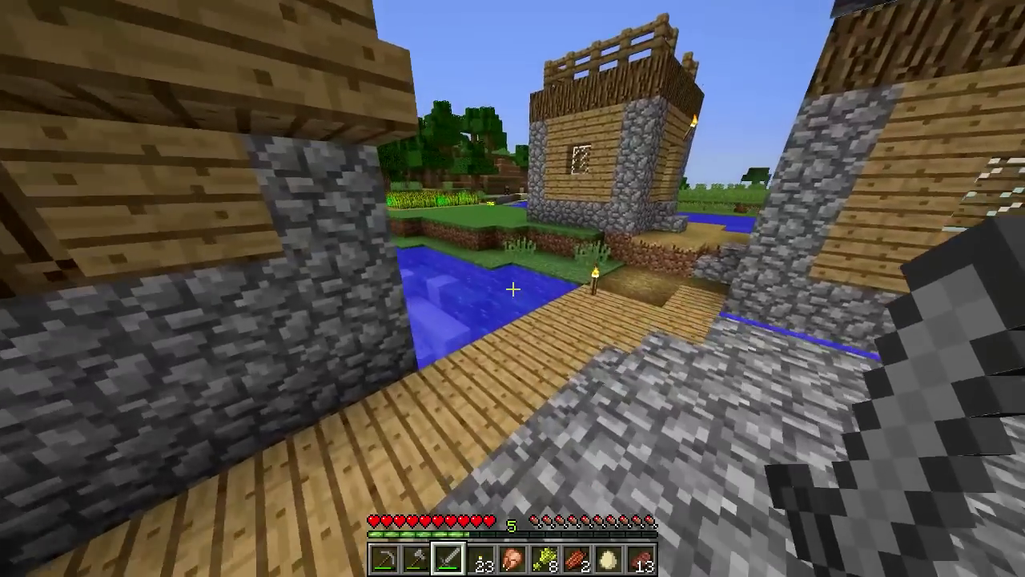
pyautogui.press('w')
pyautogui.press('w')
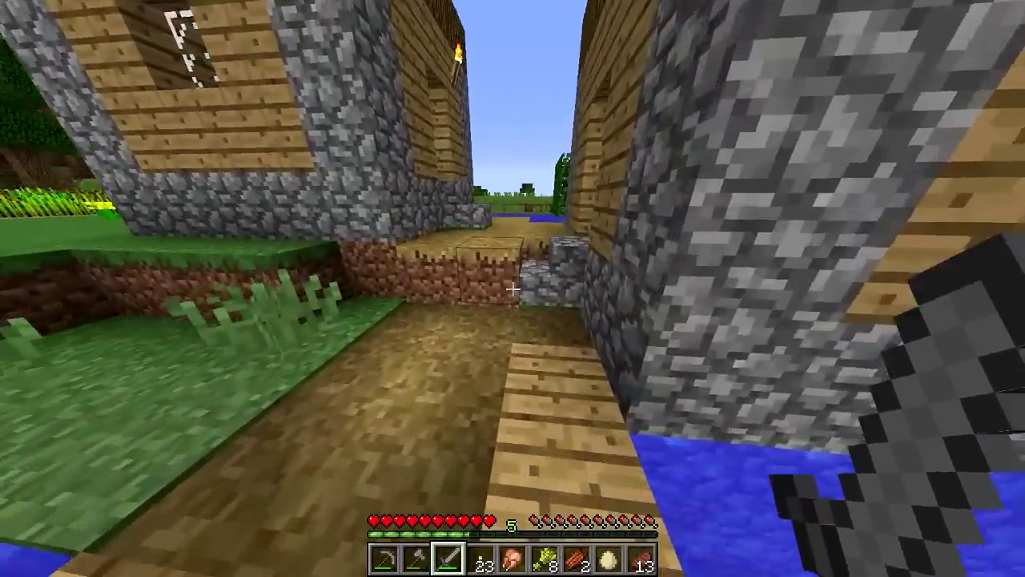
pyautogui.press('w')
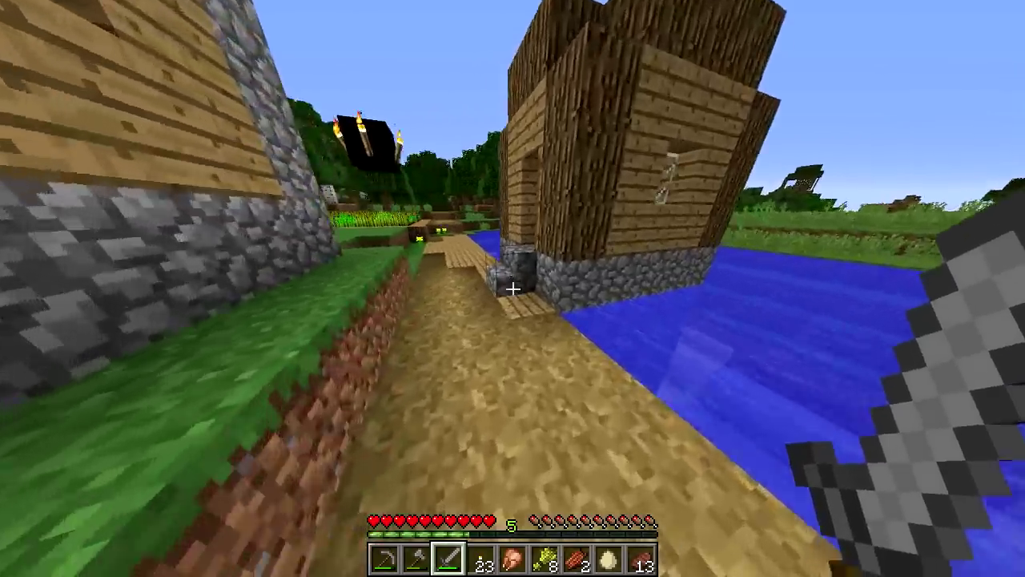
pyautogui.press('w')
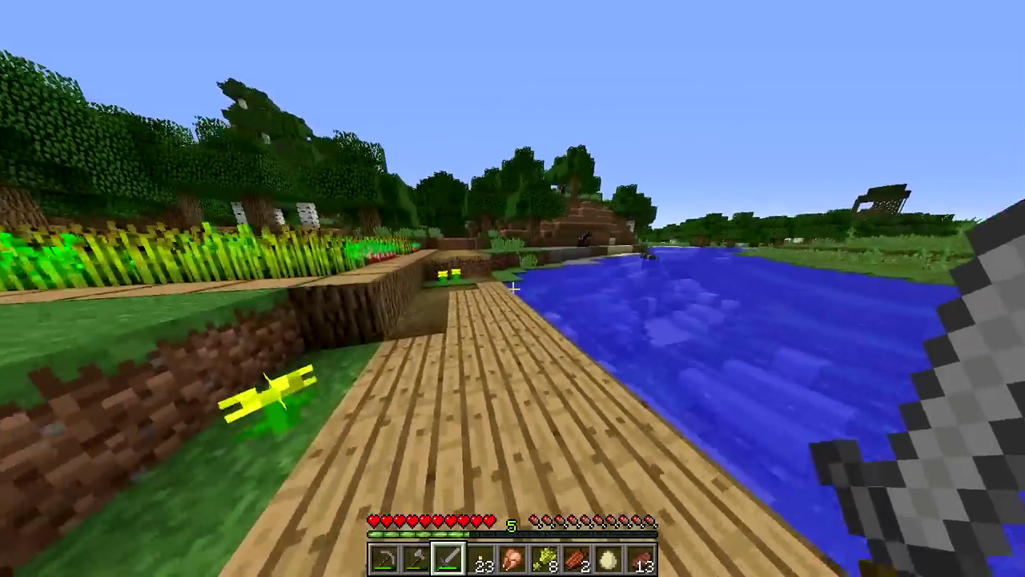
pyautogui.press('w')
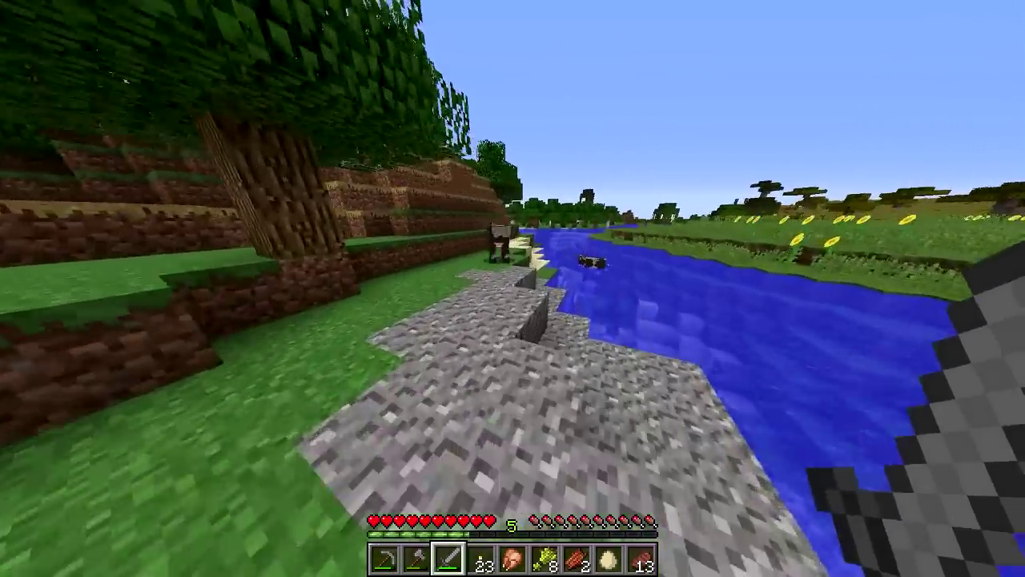
pyautogui.press('w')
# Kill the two cows on the riverbank.
pyautogui.click(512, 288)
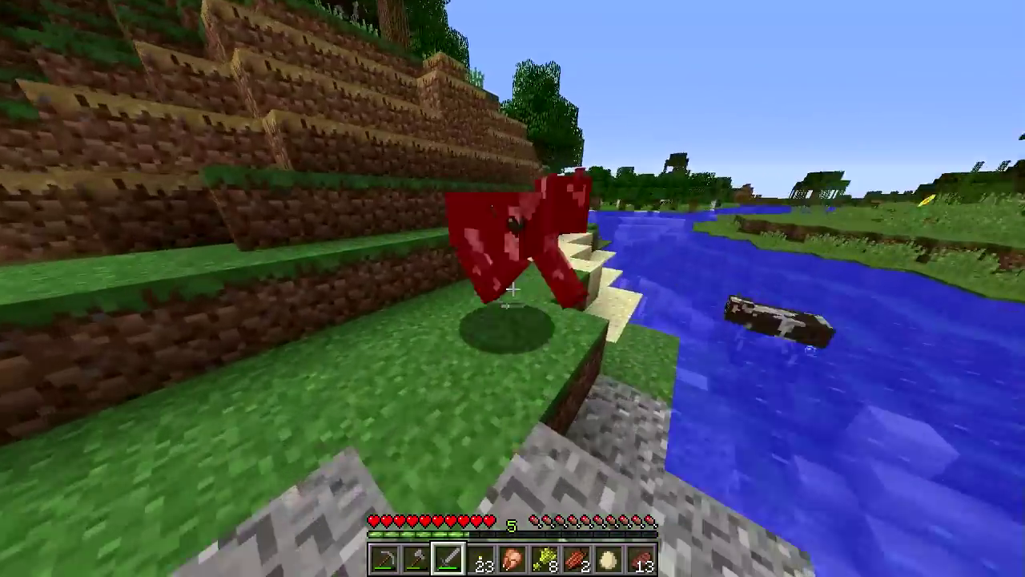
pyautogui.click(513, 289)
pyautogui.click(513, 288)
pyautogui.click(512, 289)
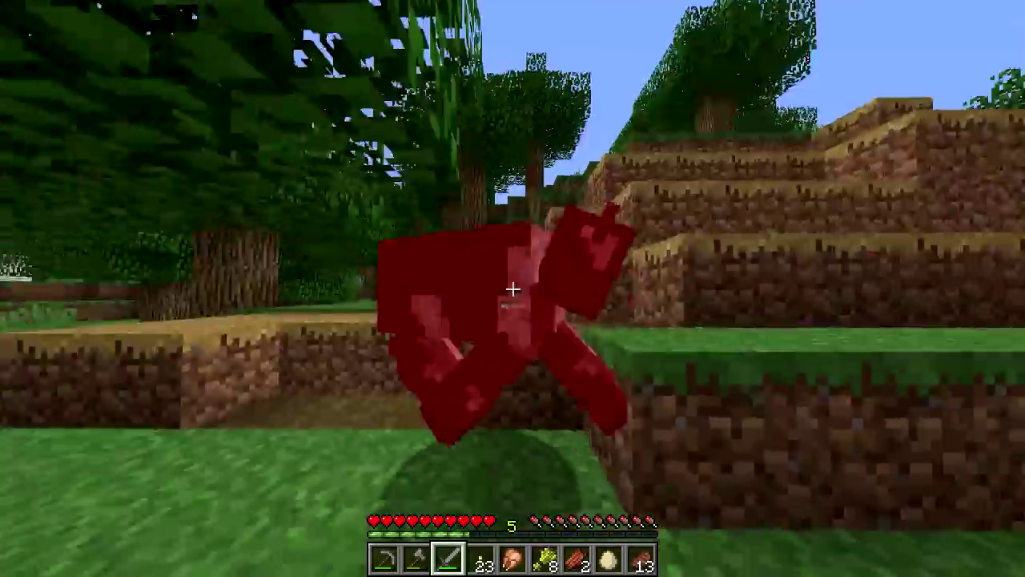
pyautogui.click(512, 288)
pyautogui.click(513, 289)
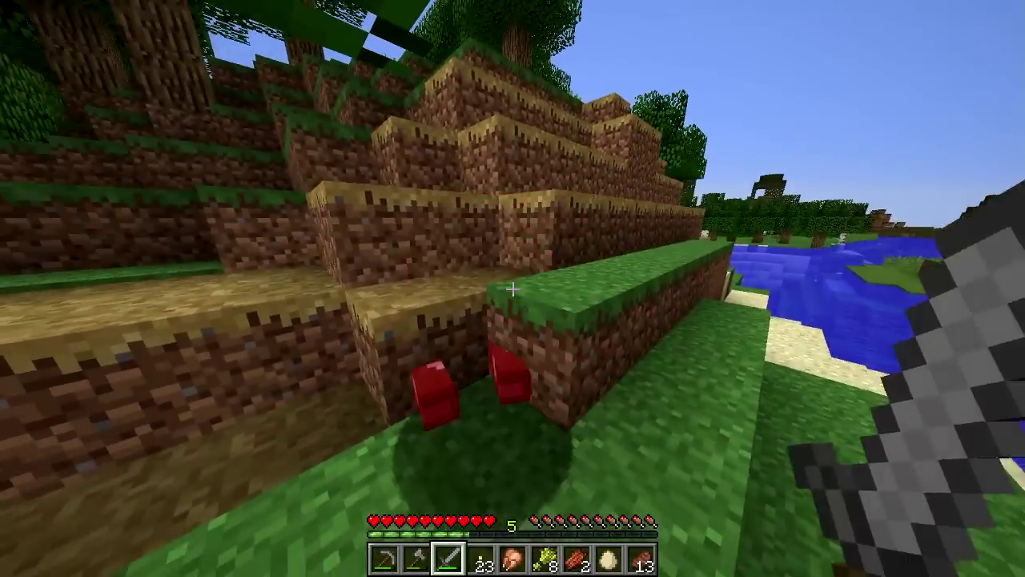
# Walk to the dirt wall and back toward the village, switching the held item to the Egg.
pyautogui.press('w')
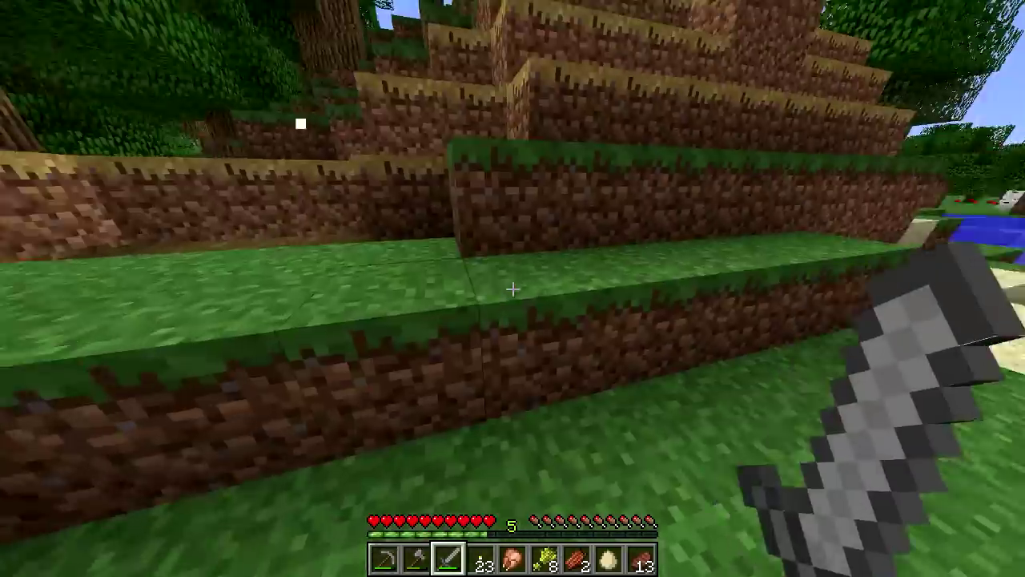
pyautogui.press('e')
pyautogui.press('e')
pyautogui.press('w')
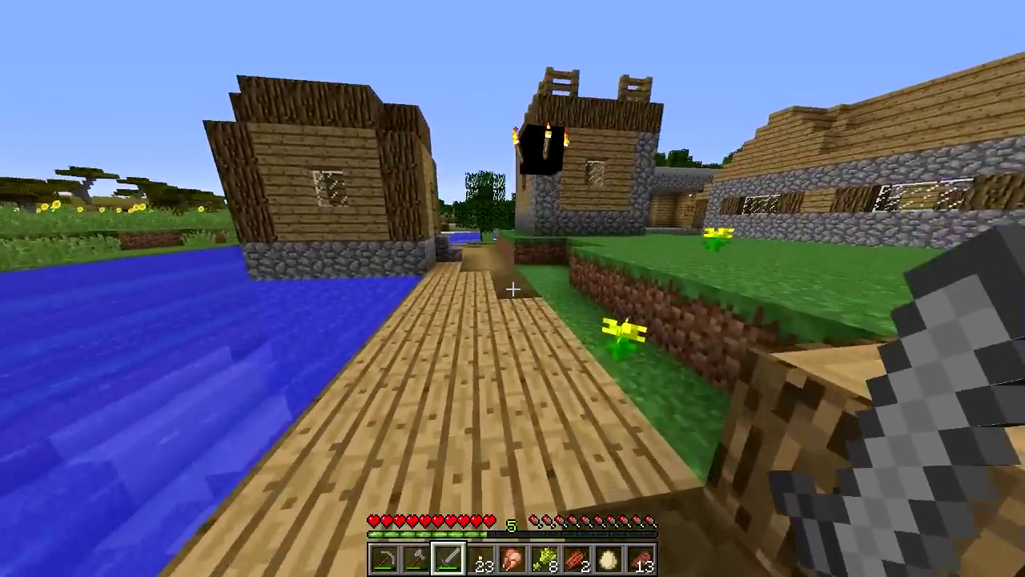
pyautogui.press('w')
pyautogui.scroll(-5, 513, 289)
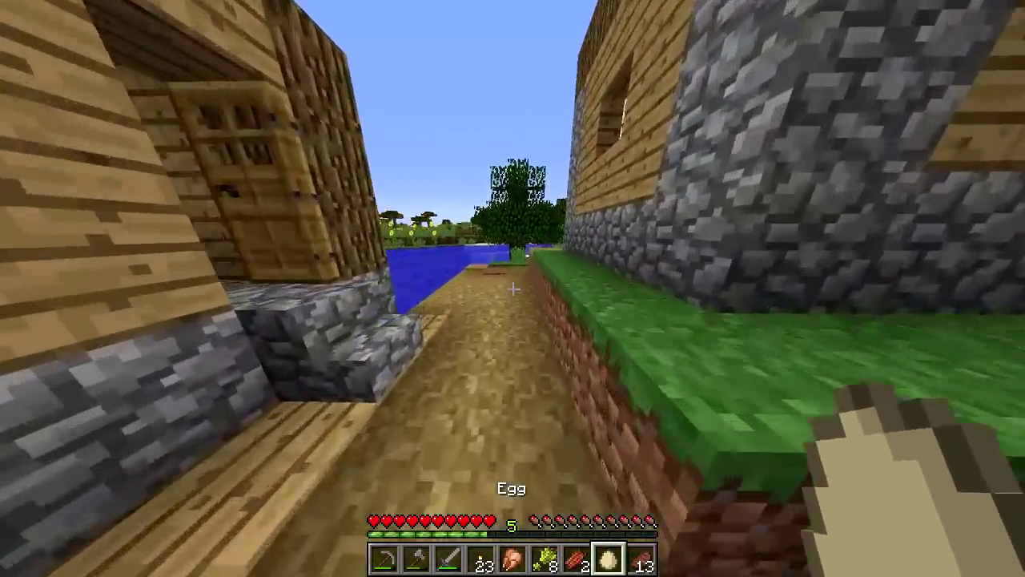
# Walk through the alley past the villager to overlook the wheat farm.
pyautogui.press('w')
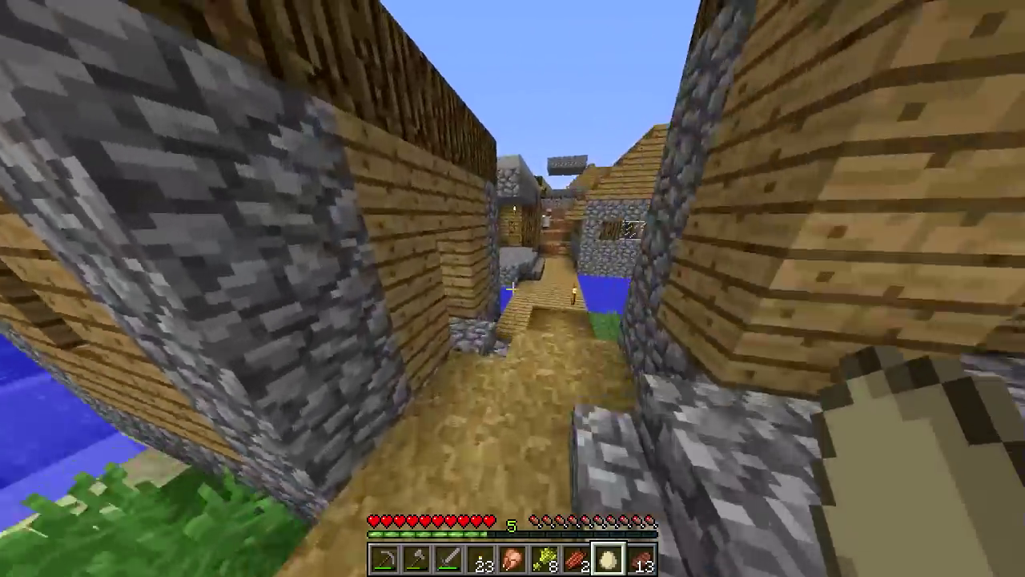
pyautogui.press('w')
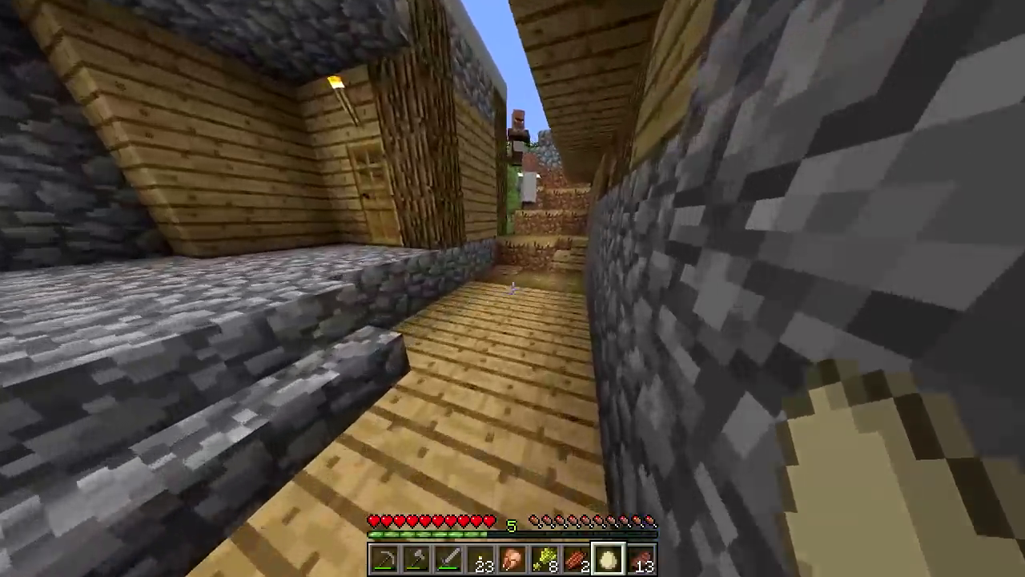
pyautogui.press('w')
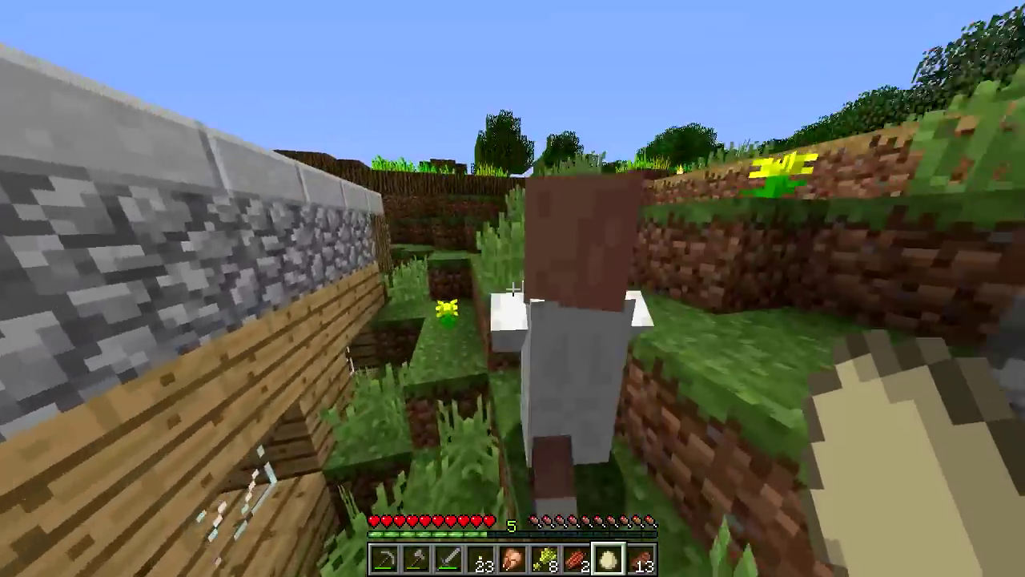
pyautogui.press('w')
pyautogui.press('w')
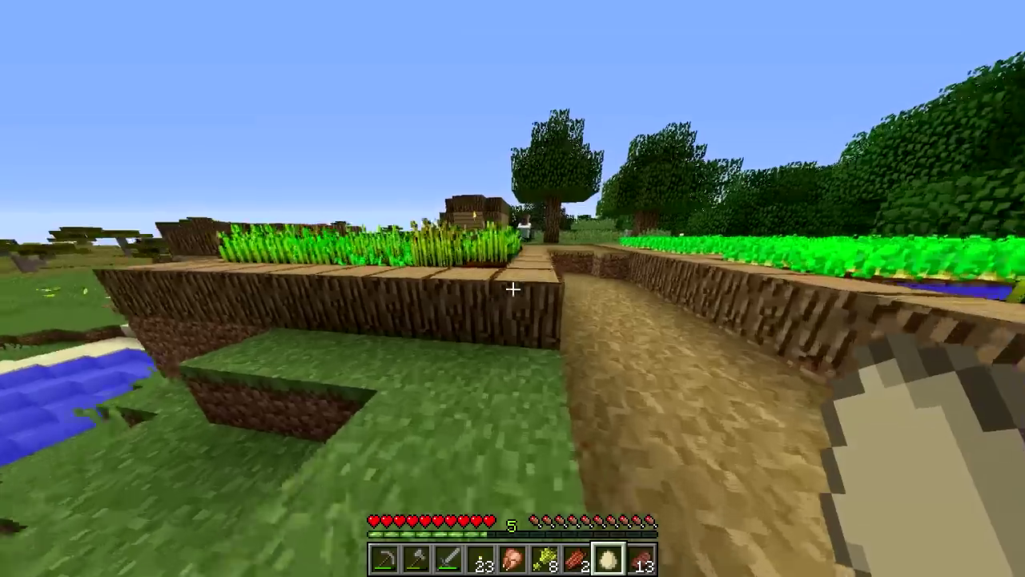
pyautogui.press('w')
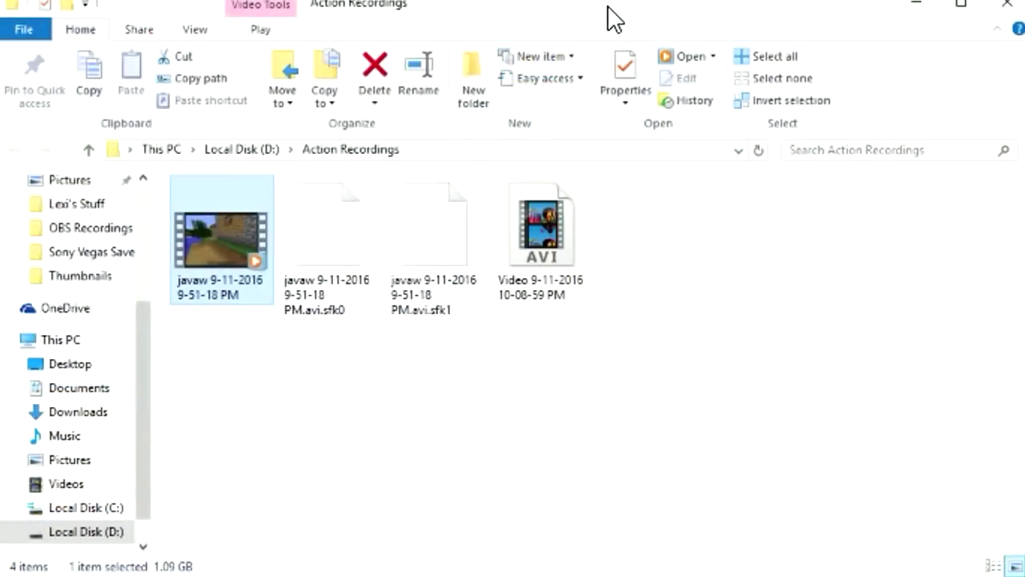
pyautogui.rightClick(226, 290)
pyautogui.click(273, 575)
pyautogui.moveTo(391, 203); pyautogui.dragTo(331, 64)
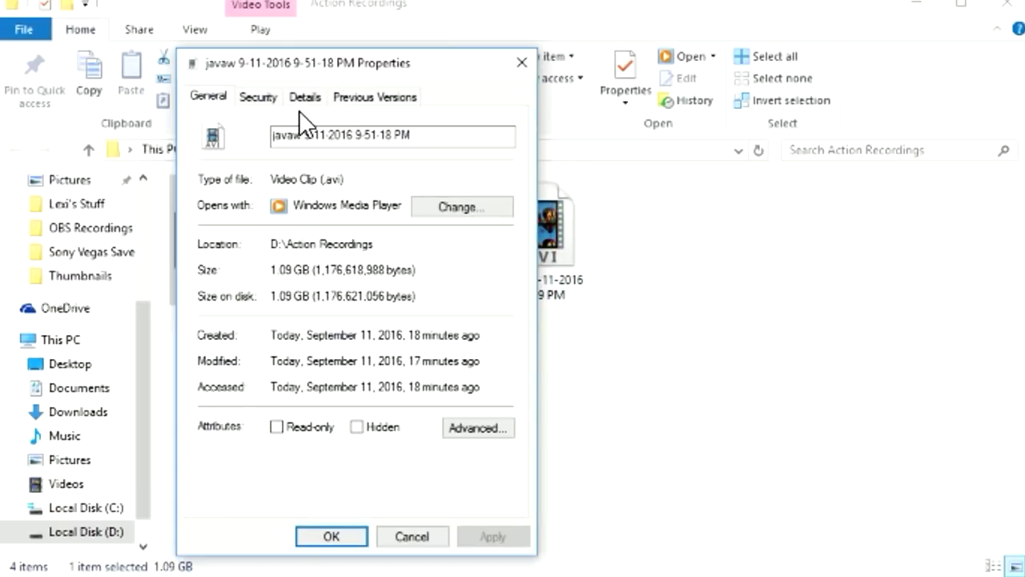
pyautogui.moveTo(311, 271); pyautogui.dragTo(272, 267)
pyautogui.click(305, 97)
pyautogui.click(352, 253)
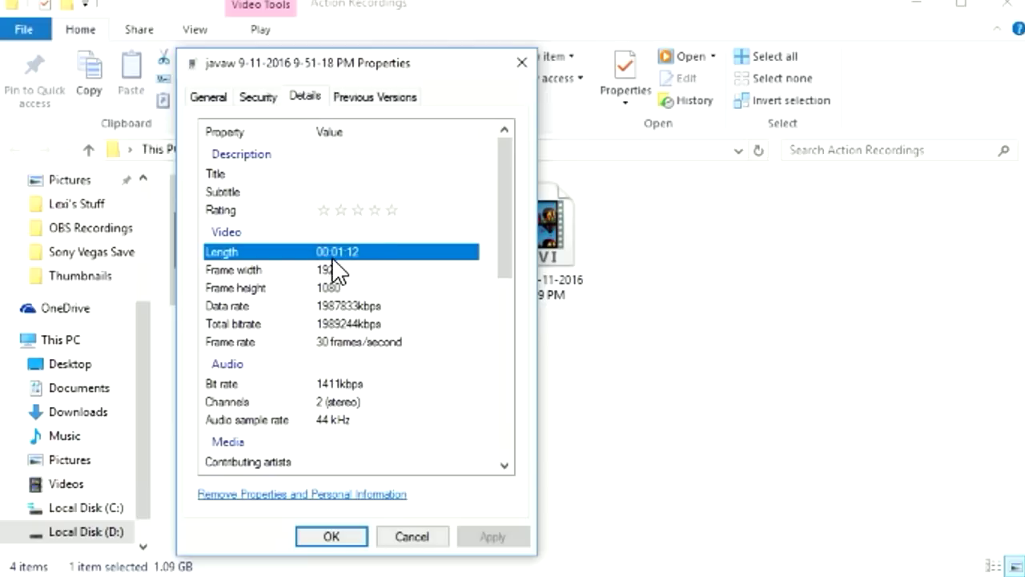
pyautogui.click(210, 98)
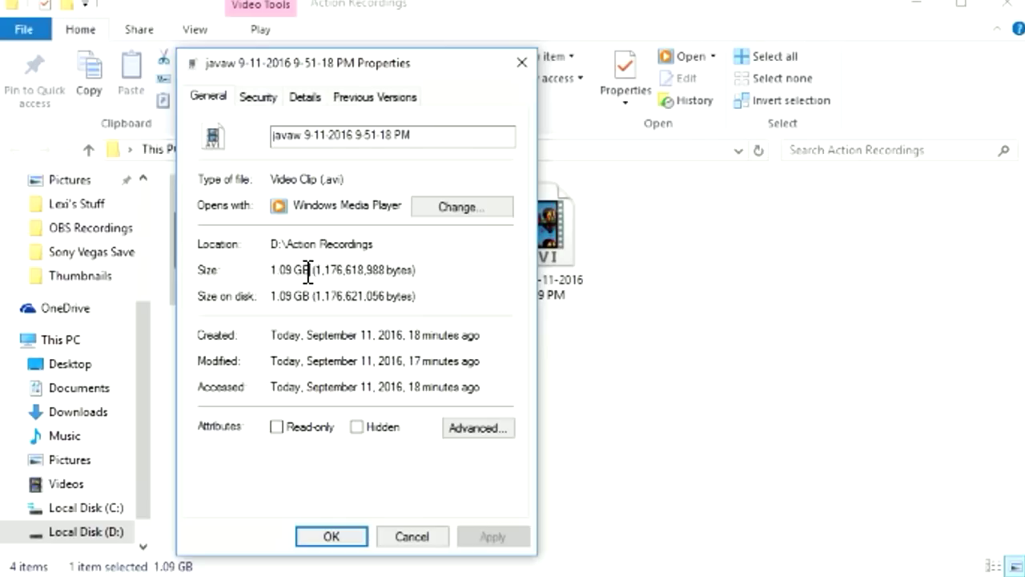
pyautogui.moveTo(307, 272); pyautogui.dragTo(266, 269)
pyautogui.click(331, 537)
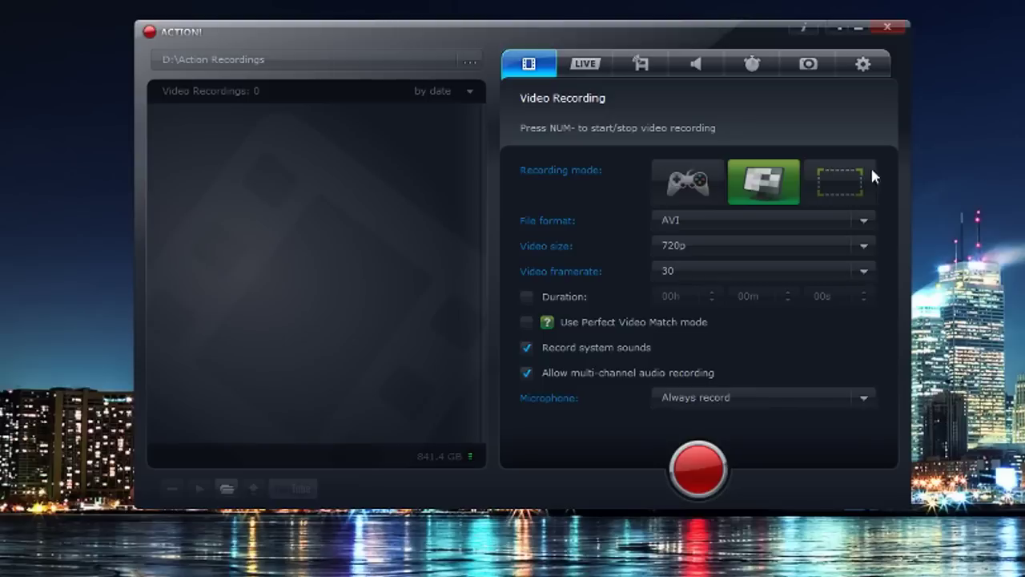
# Toggle the recording mode between game and desktop capture, settling on Games and applications (DirectX/OpenGL).
pyautogui.click(689, 182)
pyautogui.click(762, 187)
pyautogui.click(687, 182)
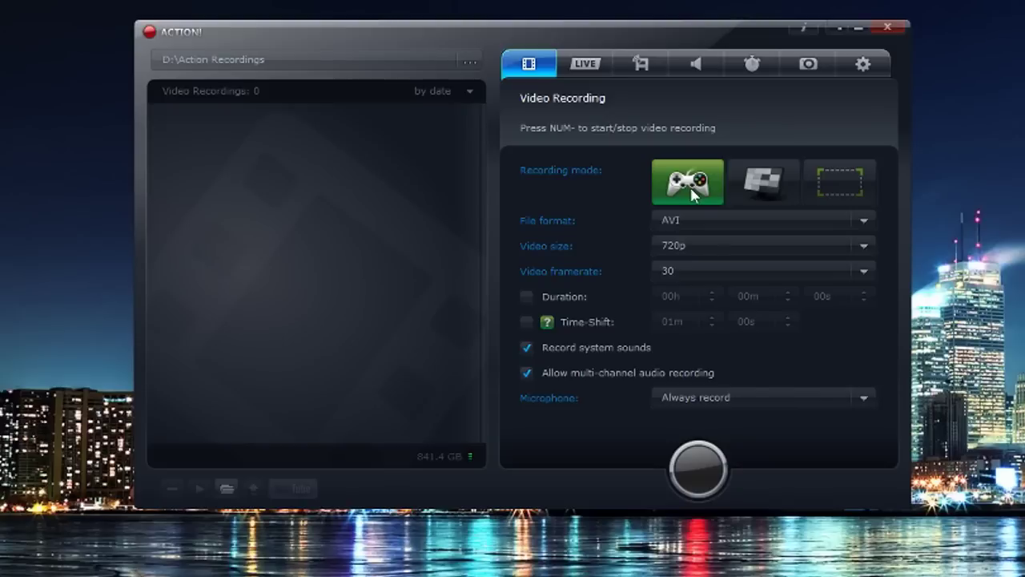
pyautogui.click(742, 192)
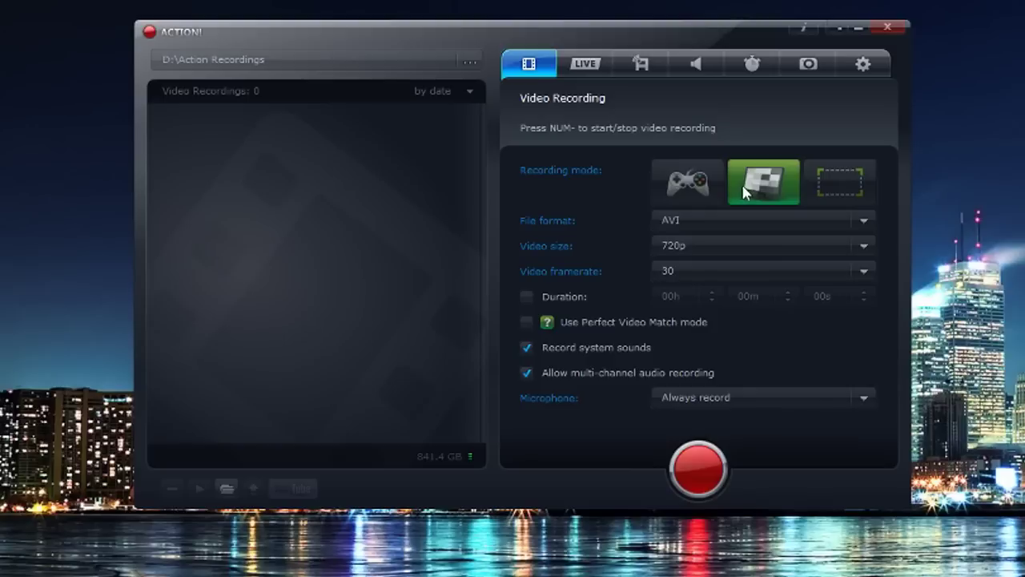
pyautogui.click(661, 186)
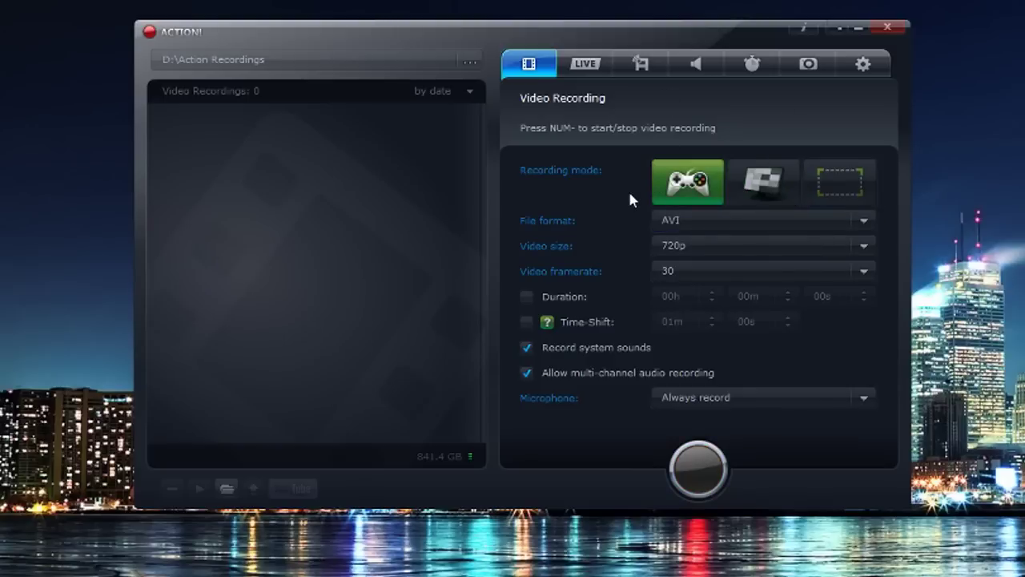
pyautogui.click(715, 224)
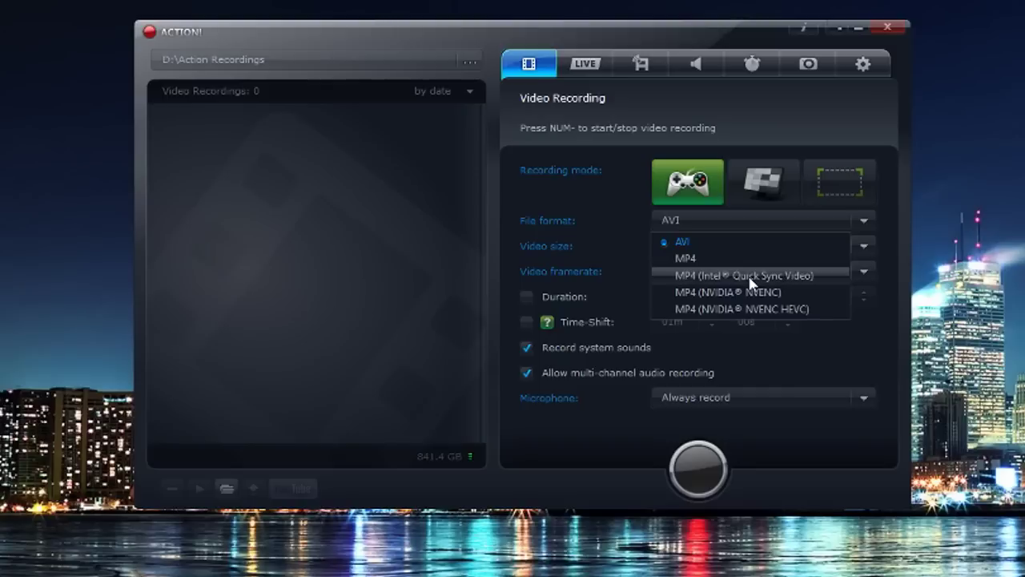
pyautogui.click(705, 240)
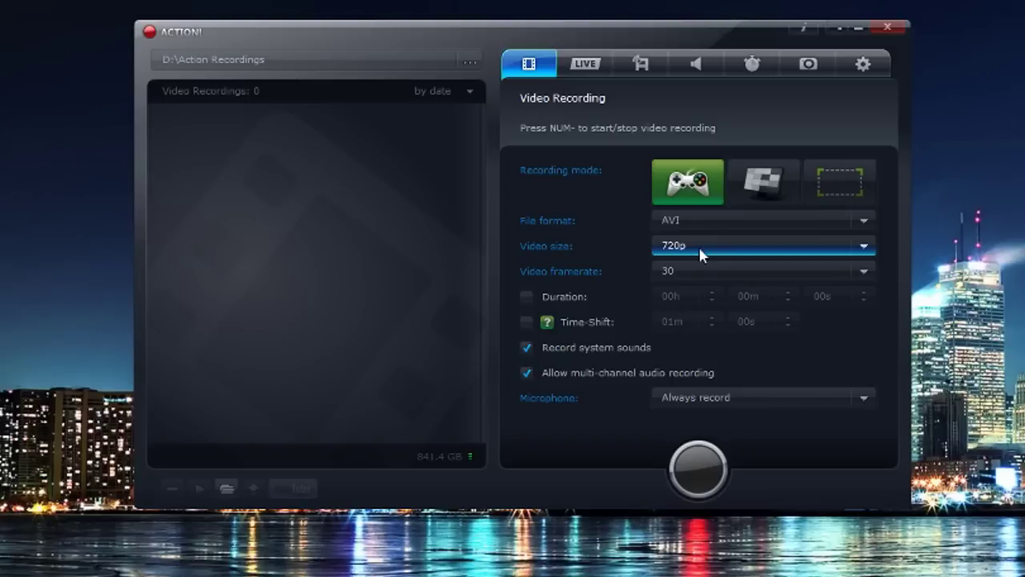
pyautogui.click(708, 219)
pyautogui.click(711, 221)
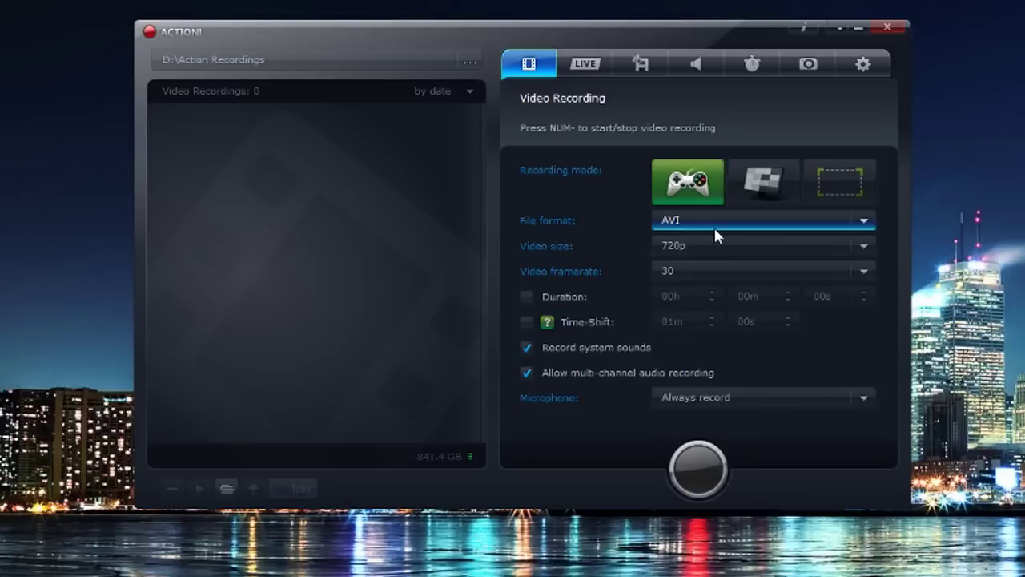
pyautogui.click(715, 245)
pyautogui.click(697, 302)
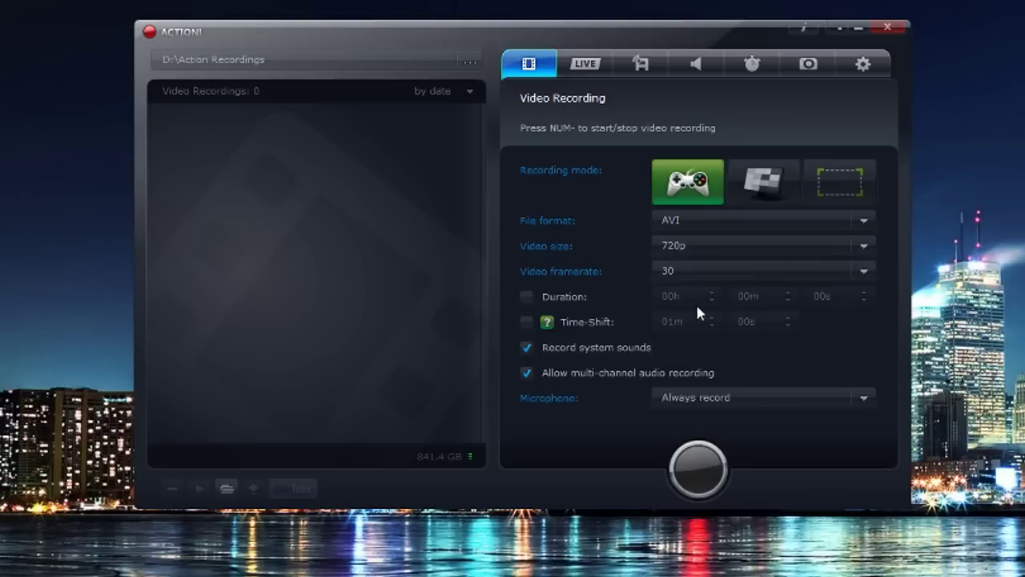
pyautogui.click(688, 272)
pyautogui.click(687, 270)
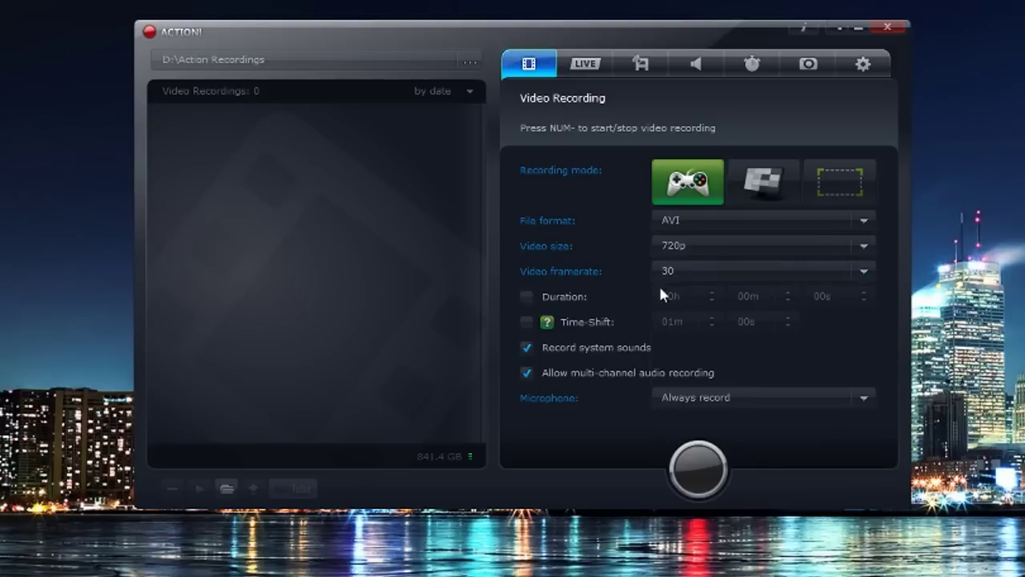
pyautogui.click(871, 272)
pyautogui.click(708, 273)
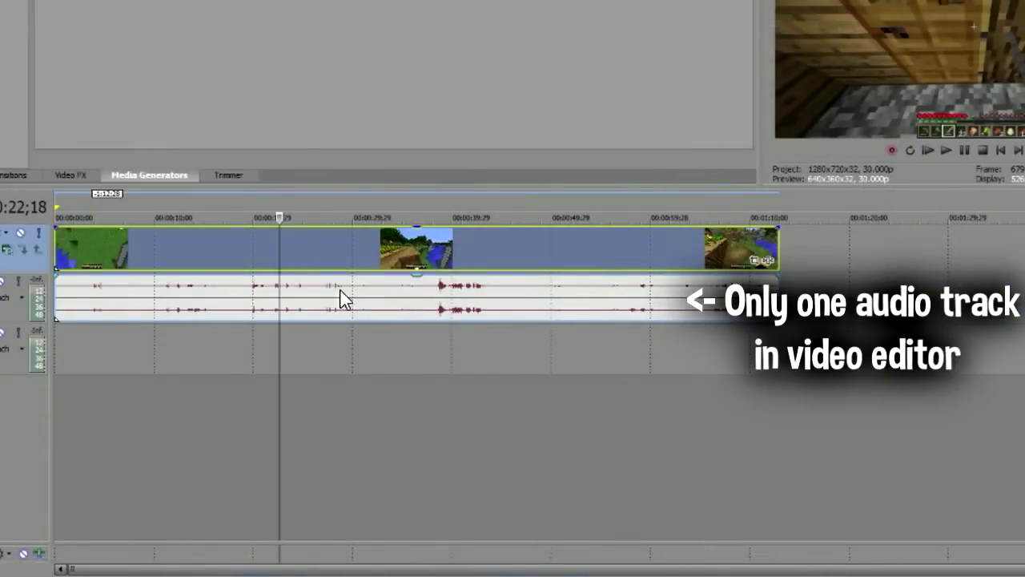
# Move the playhead to about 45 seconds and select the clip's single audio event and video event.
pyautogui.click(508, 264)
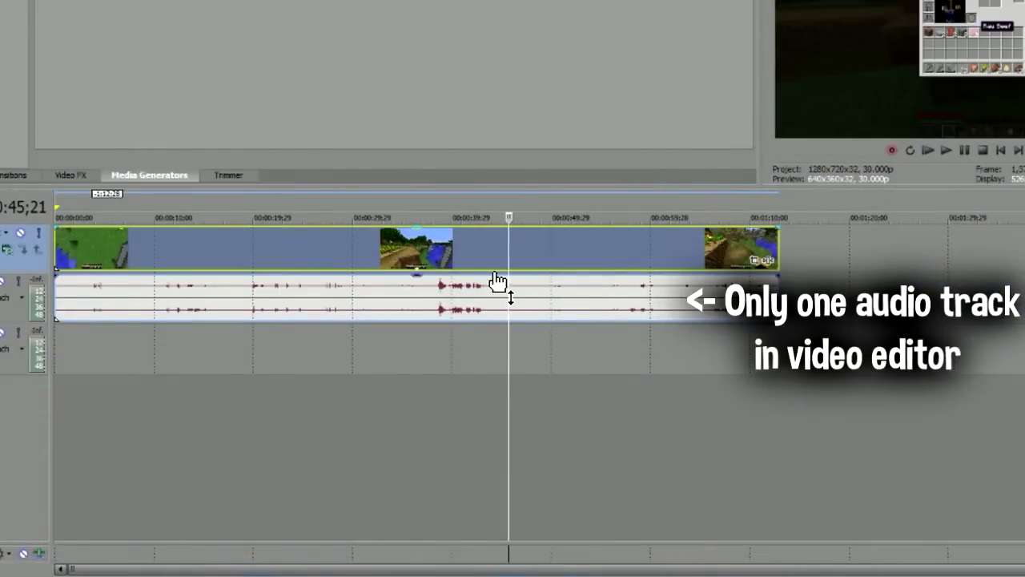
pyautogui.click(480, 288)
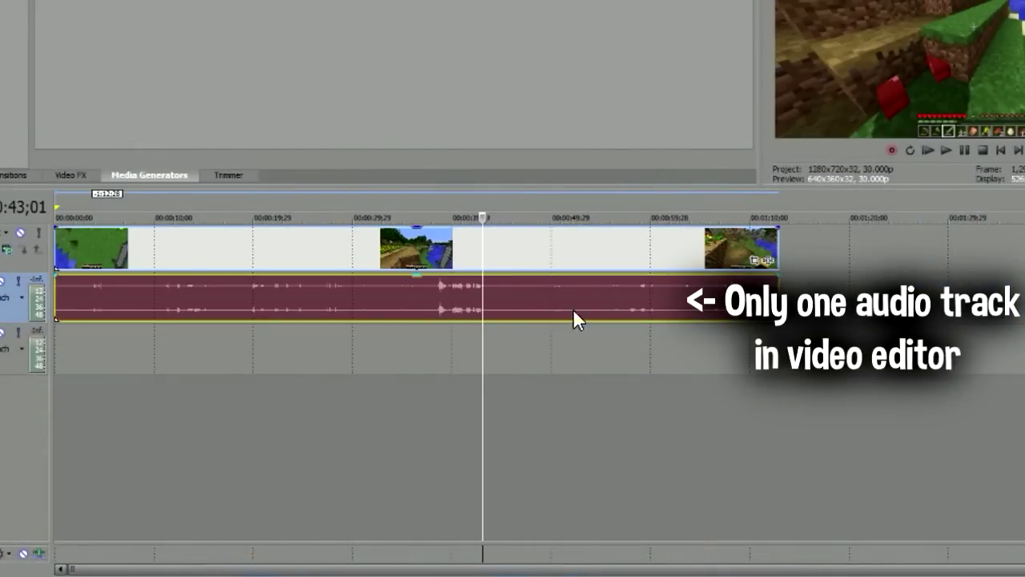
pyautogui.click(684, 253)
pyautogui.click(673, 298)
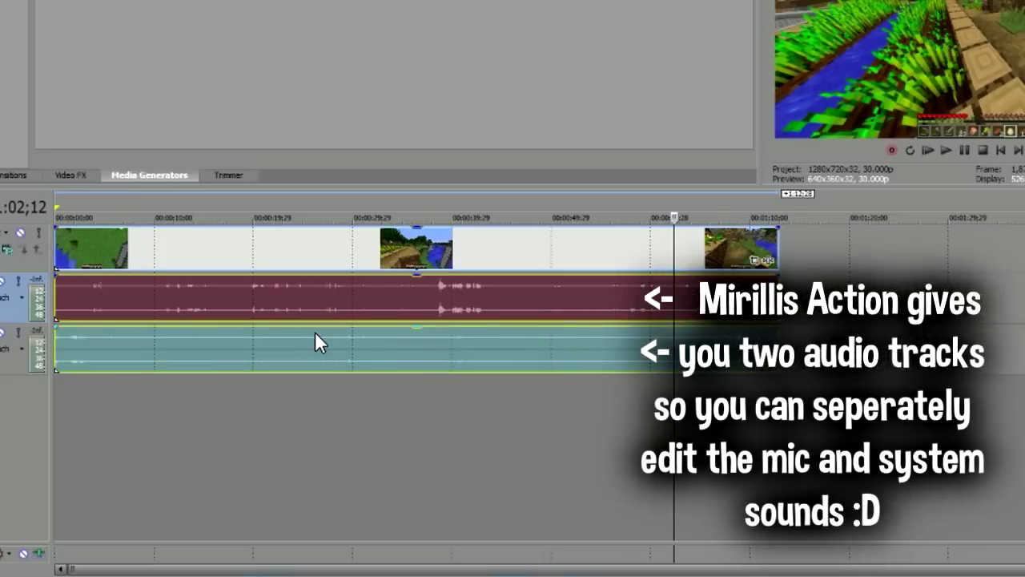
# Move playback to around 26 and 38 seconds, selecting the video event and both audio track events.
pyautogui.click(316, 330)
pyautogui.click(348, 244)
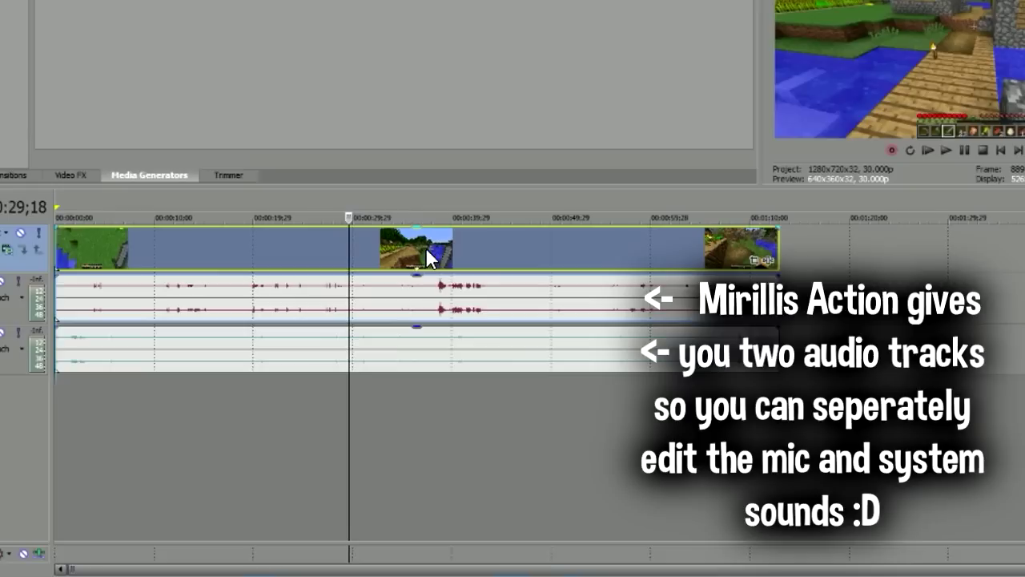
pyautogui.click(434, 252)
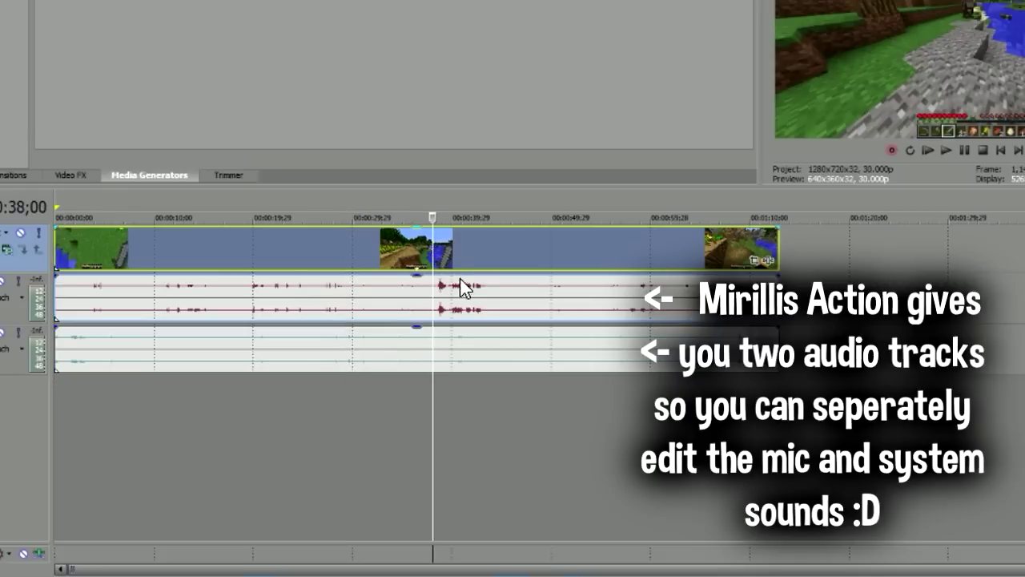
pyautogui.click(464, 288)
pyautogui.click(457, 346)
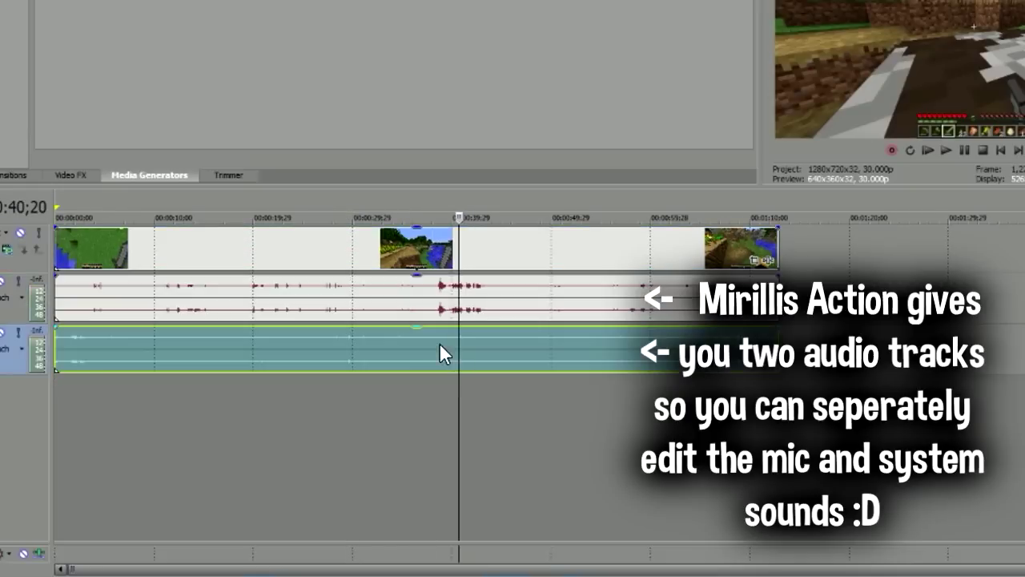
pyautogui.click(507, 232)
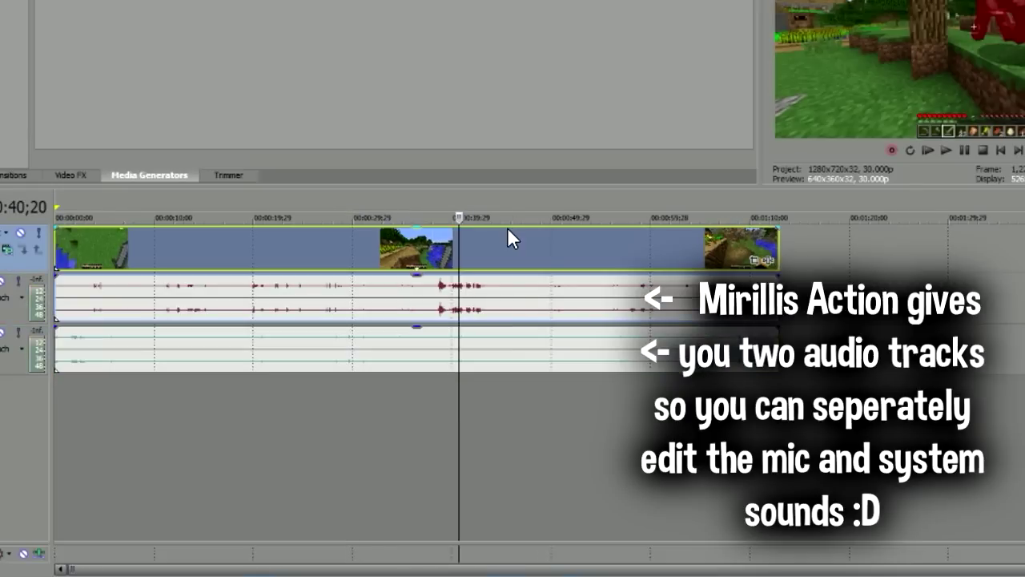
pyautogui.click(516, 298)
pyautogui.click(539, 352)
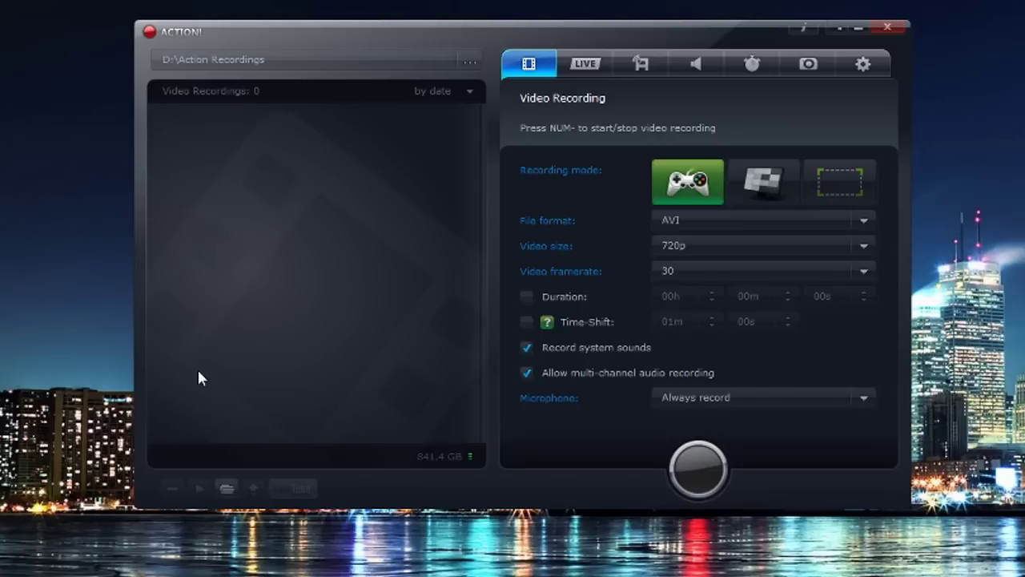
# Leave the microphone on Always record and switch to the LIVE streaming information page.
pyautogui.click(715, 396)
pyautogui.click(693, 402)
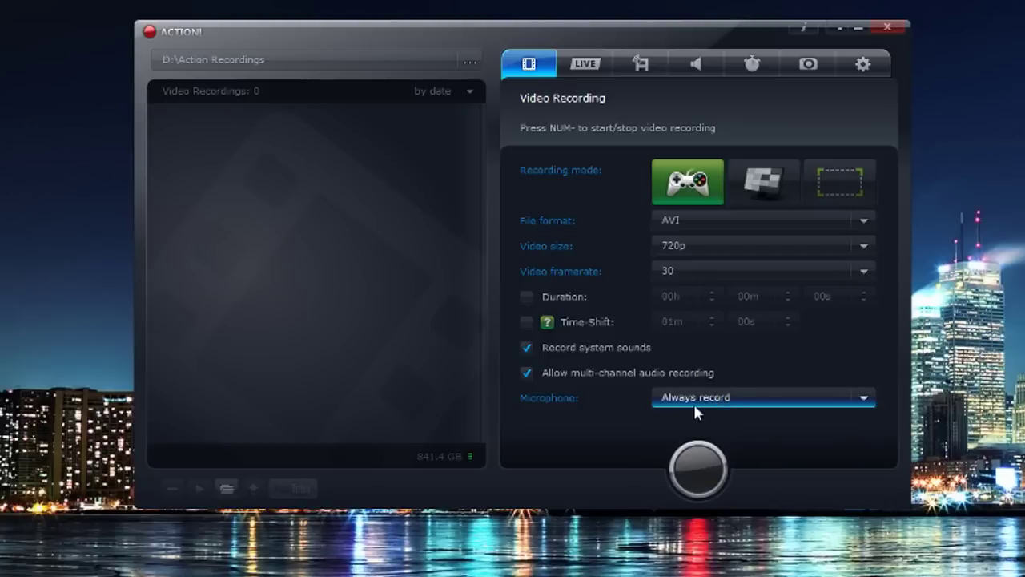
pyautogui.click(591, 68)
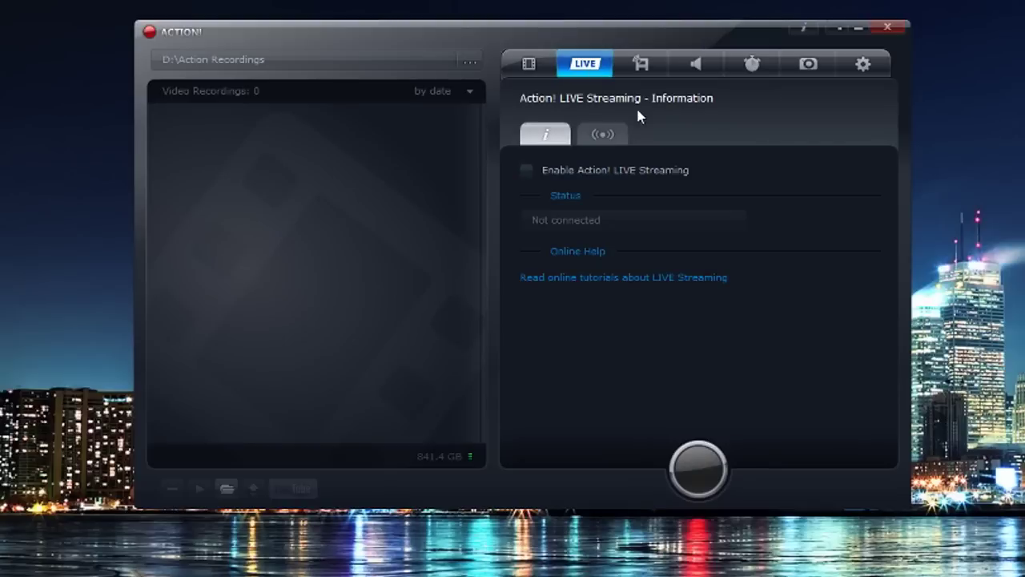
# Switch between the LIVE information and settings sub-tabs, ending on the 480p, 30 fps, 1.000 Mbps settings.
pyautogui.click(596, 138)
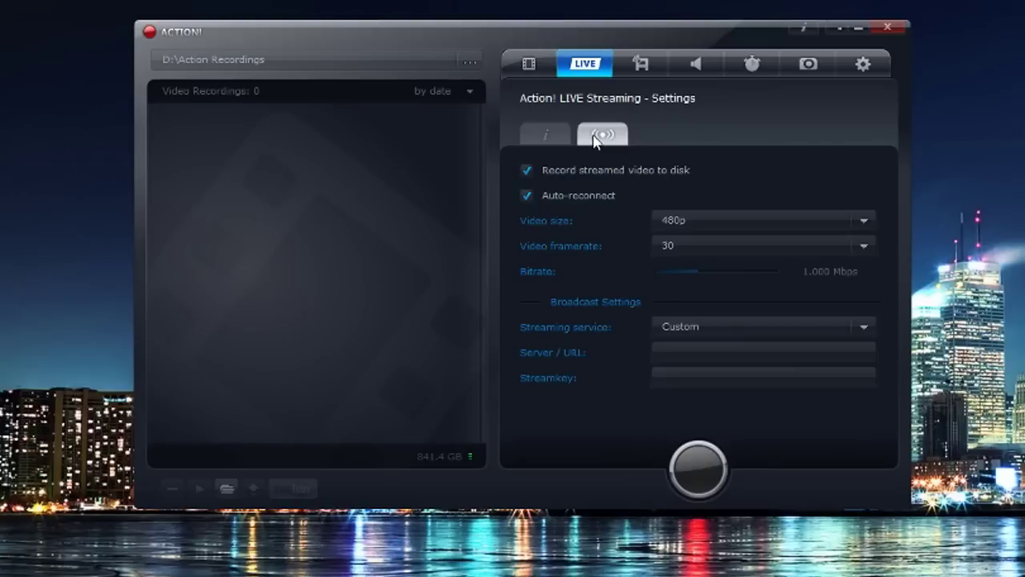
pyautogui.click(545, 138)
pyautogui.click(596, 133)
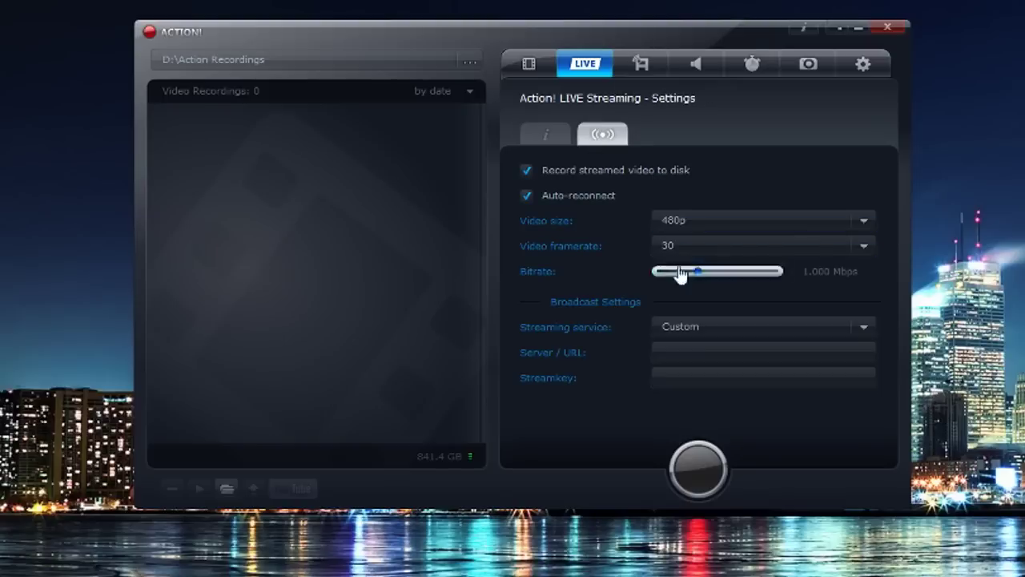
pyautogui.click(542, 142)
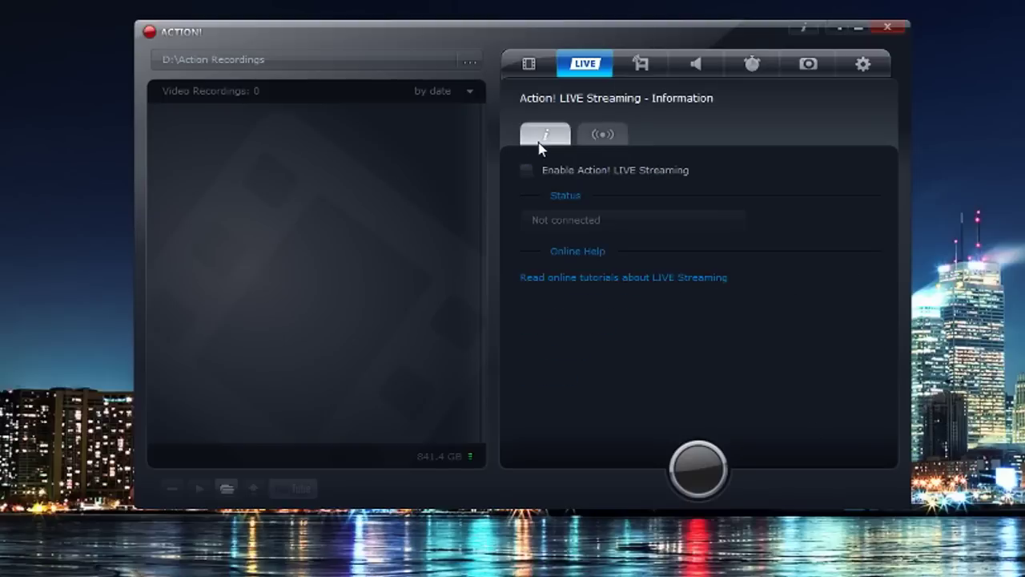
pyautogui.click(598, 145)
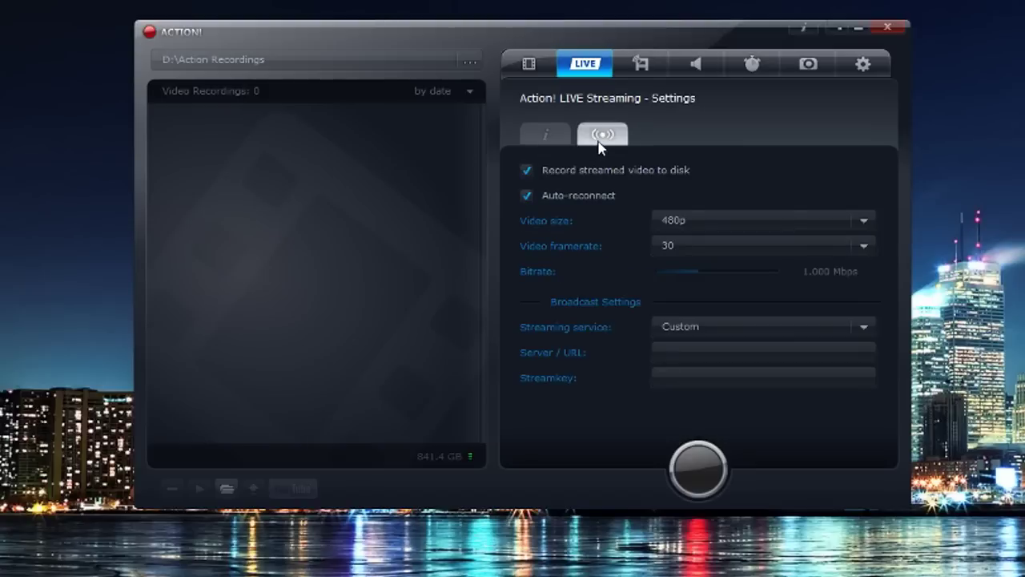
# Look over the Remote Action! information and settings, then switch to the Audio Recording page.
pyautogui.click(637, 72)
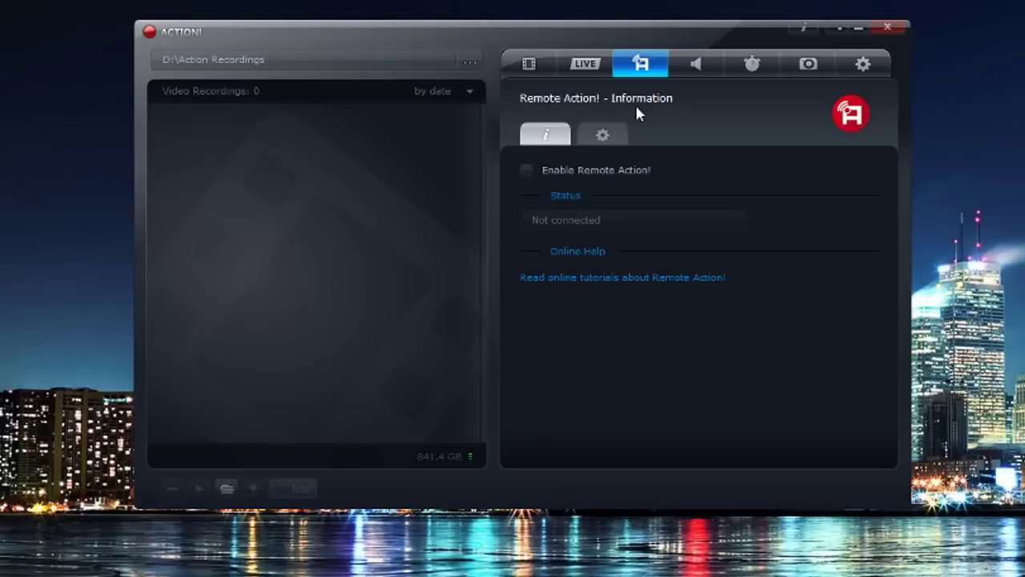
pyautogui.click(602, 134)
pyautogui.click(545, 134)
pyautogui.click(693, 68)
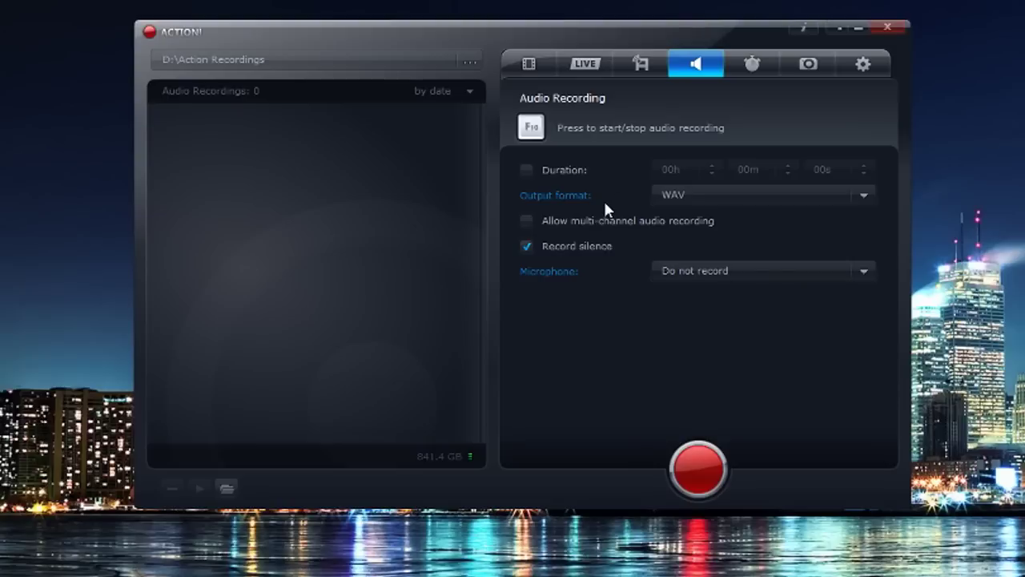
# Go to the Video tab via LIVE and toggle the recording mode desktop, then back to games and applications.
pyautogui.click(584, 64)
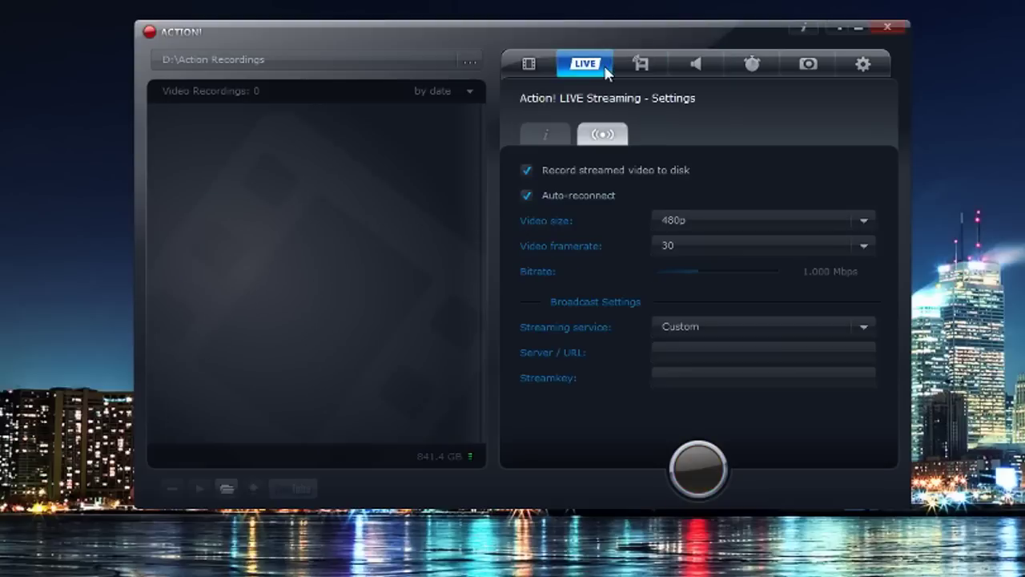
pyautogui.click(525, 66)
pyautogui.click(757, 181)
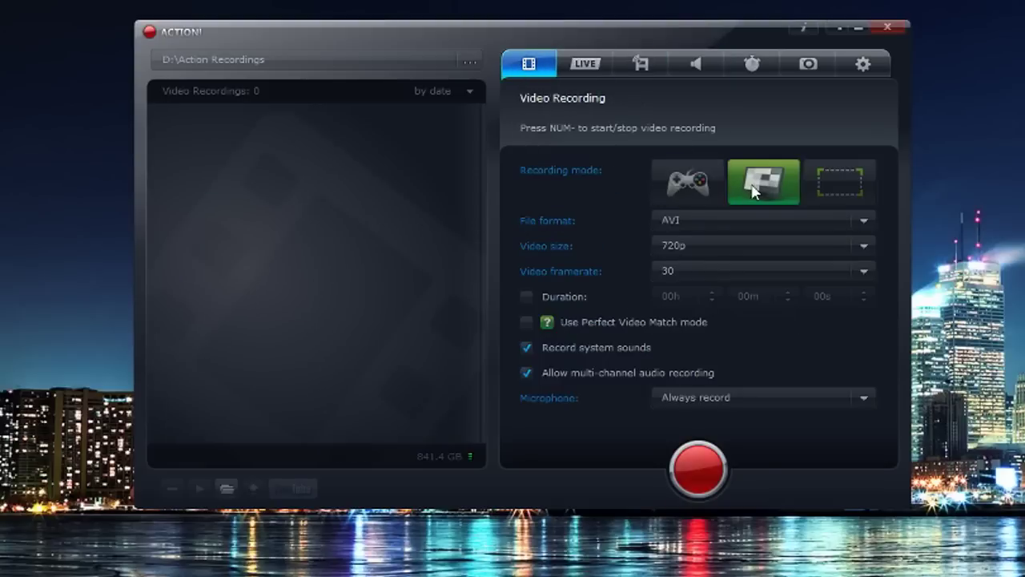
pyautogui.click(695, 200)
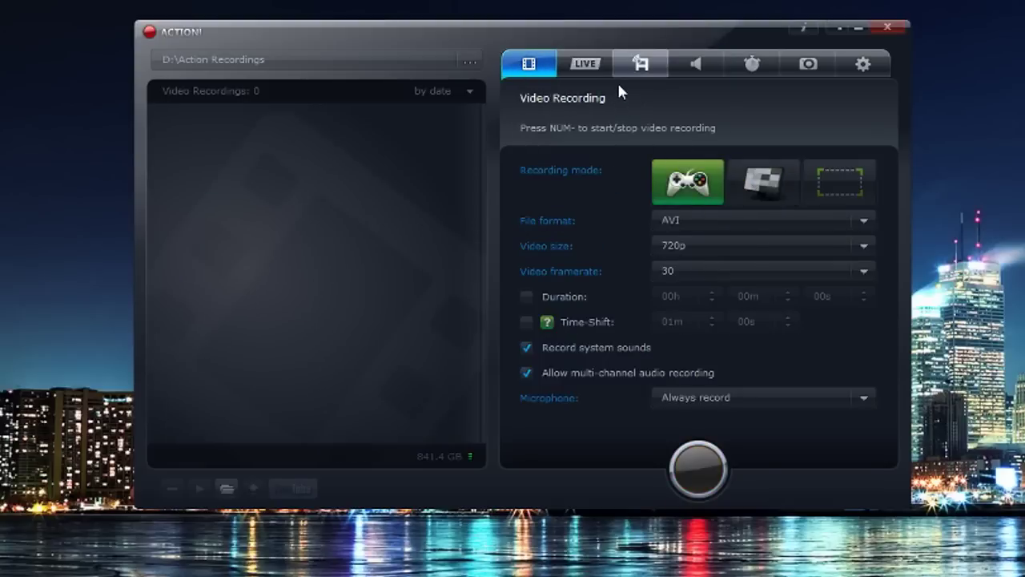
pyautogui.scroll(-3, 685, 79)
pyautogui.scroll(1, 706, 62)
# Look through the Audio, Benchmarking and Screenshot panels, ending on General Settings with English selected.
pyautogui.click(698, 69)
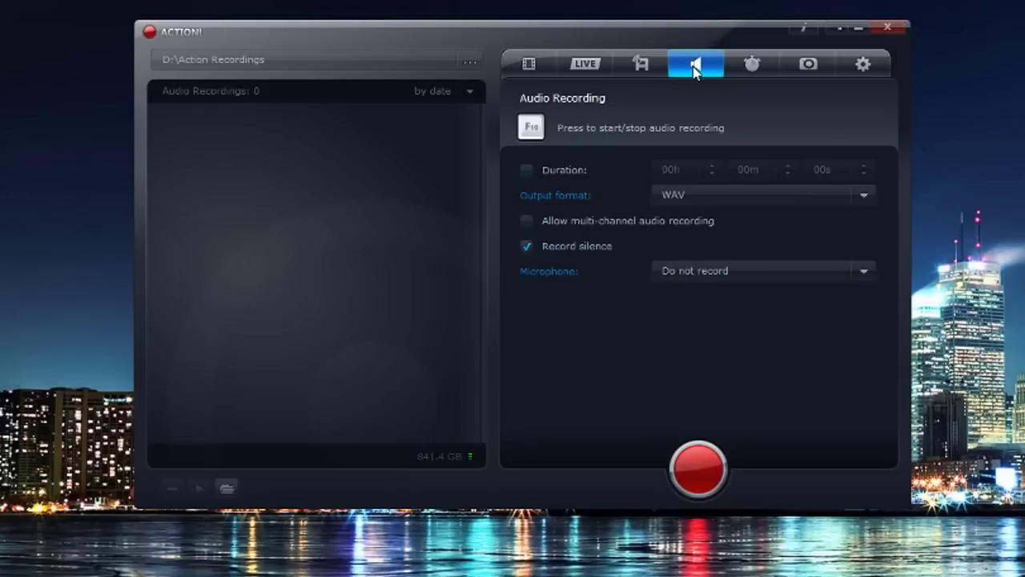
pyautogui.click(753, 68)
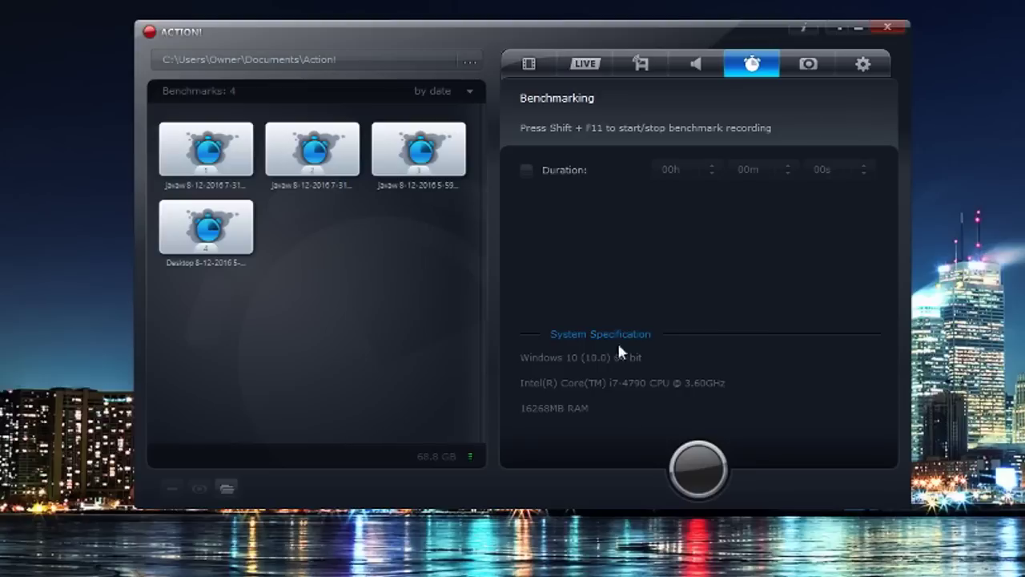
pyautogui.click(796, 71)
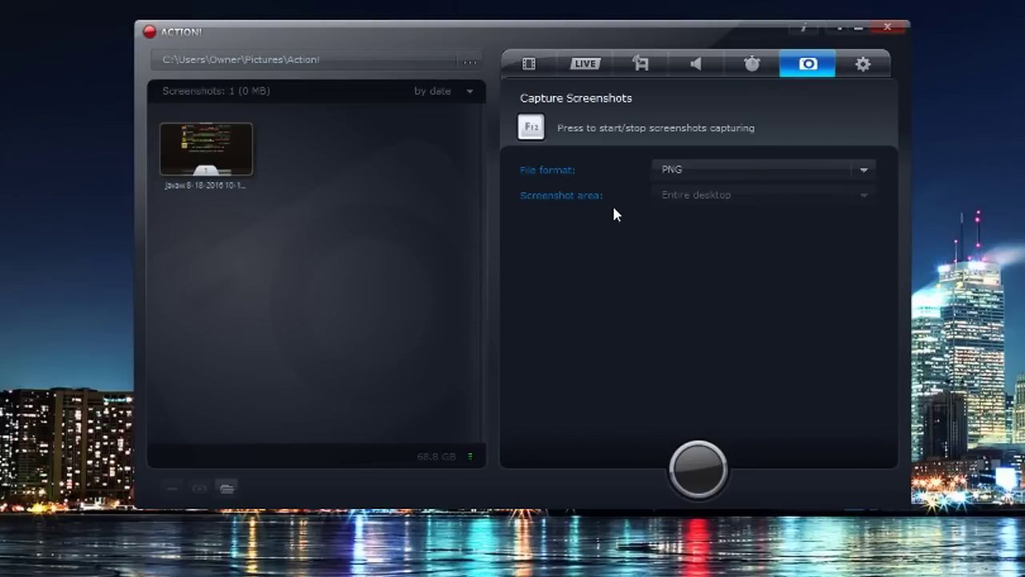
pyautogui.click(870, 73)
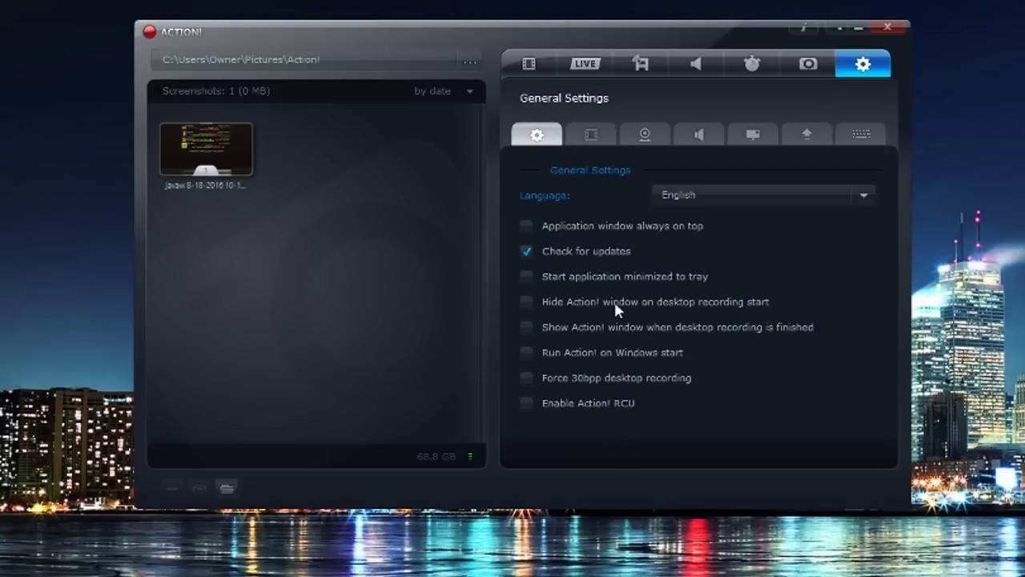
# In the video recording settings, try High video quality, then set it back to Normal.
pyautogui.click(591, 136)
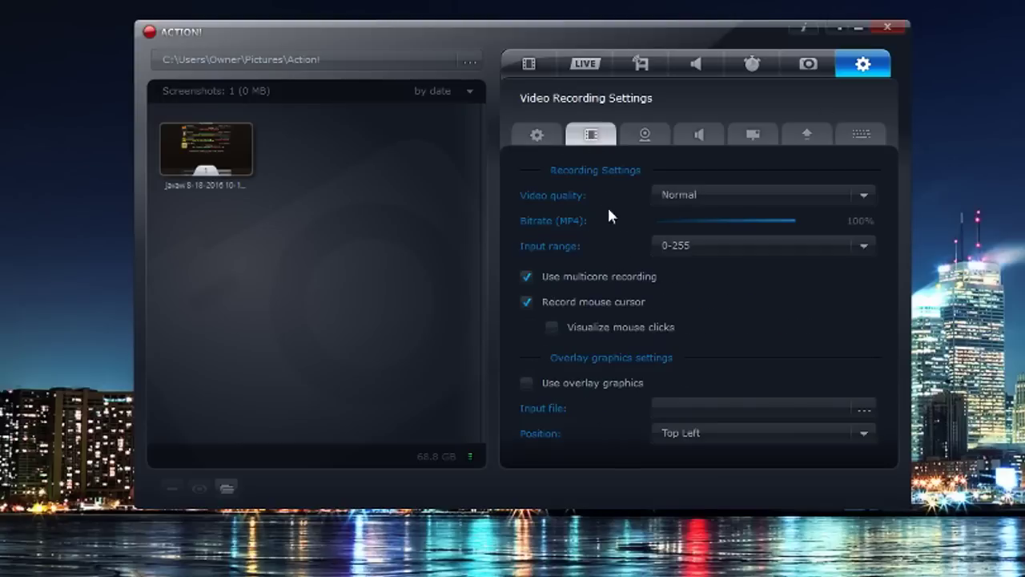
pyautogui.click(715, 197)
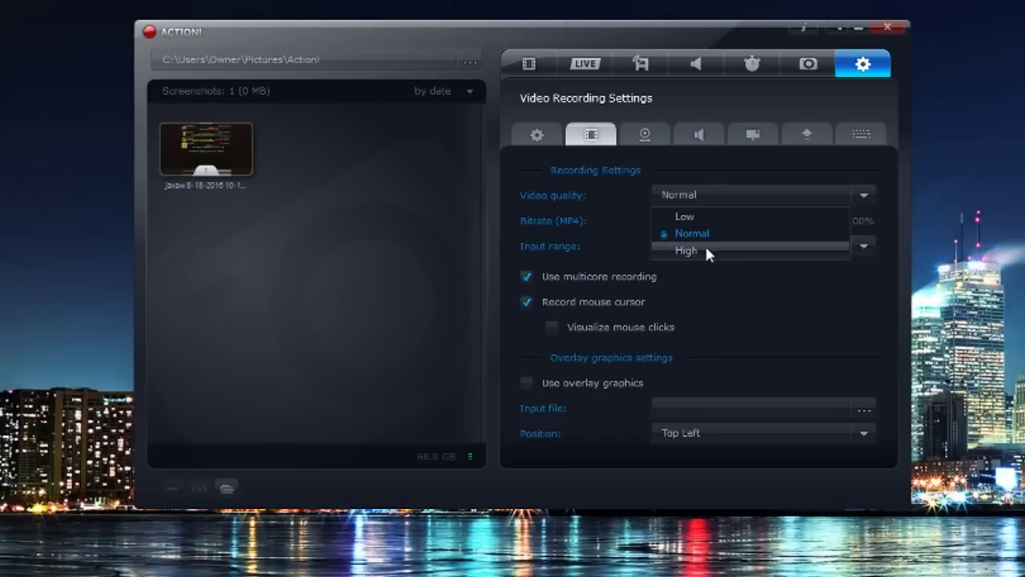
pyautogui.click(707, 251)
pyautogui.click(729, 200)
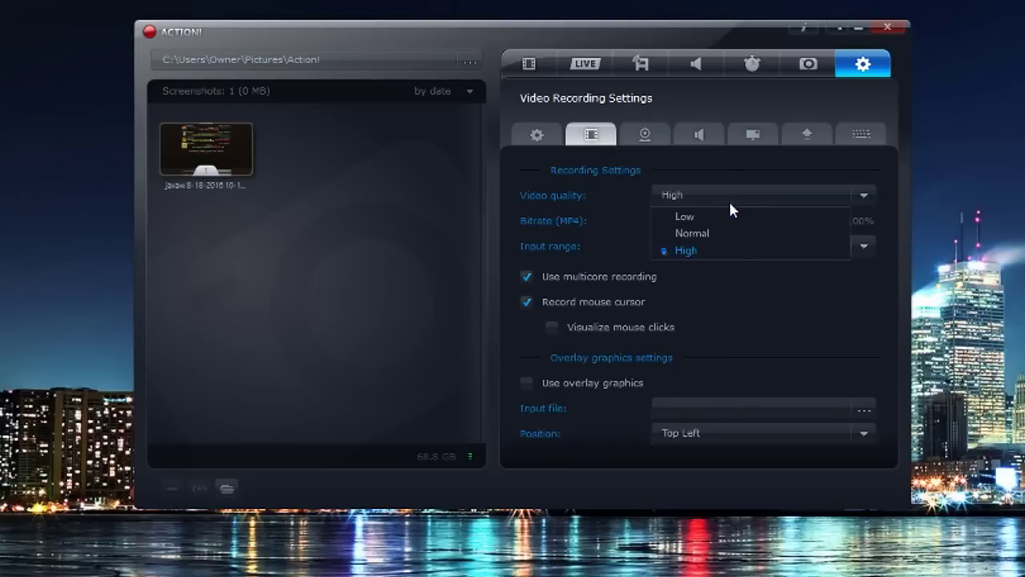
pyautogui.click(730, 234)
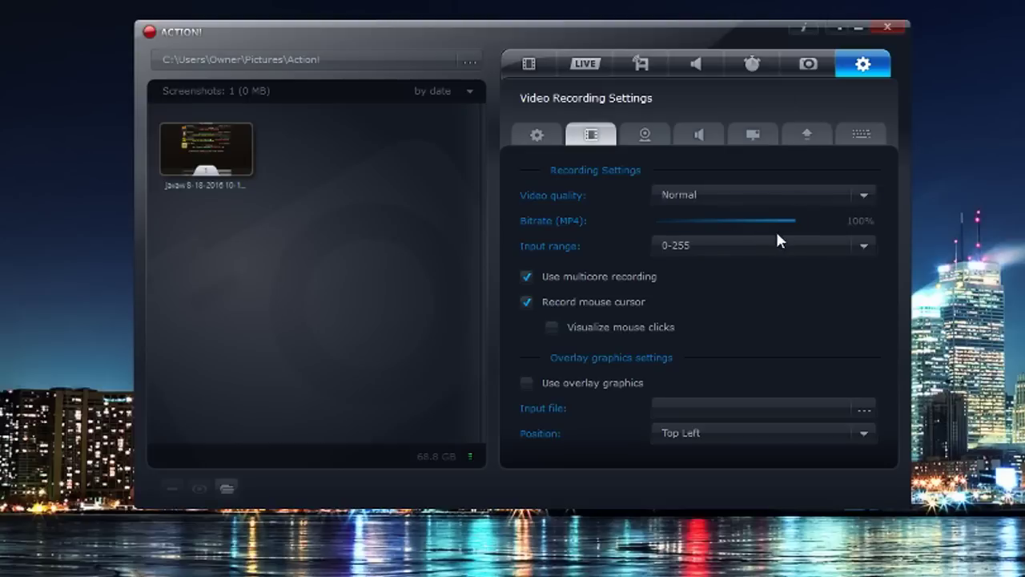
# Check the input range options, leaving it at 0-255.
pyautogui.click(732, 250)
pyautogui.click(738, 255)
pyautogui.click(751, 245)
pyautogui.click(732, 245)
pyautogui.click(526, 302)
pyautogui.click(685, 405)
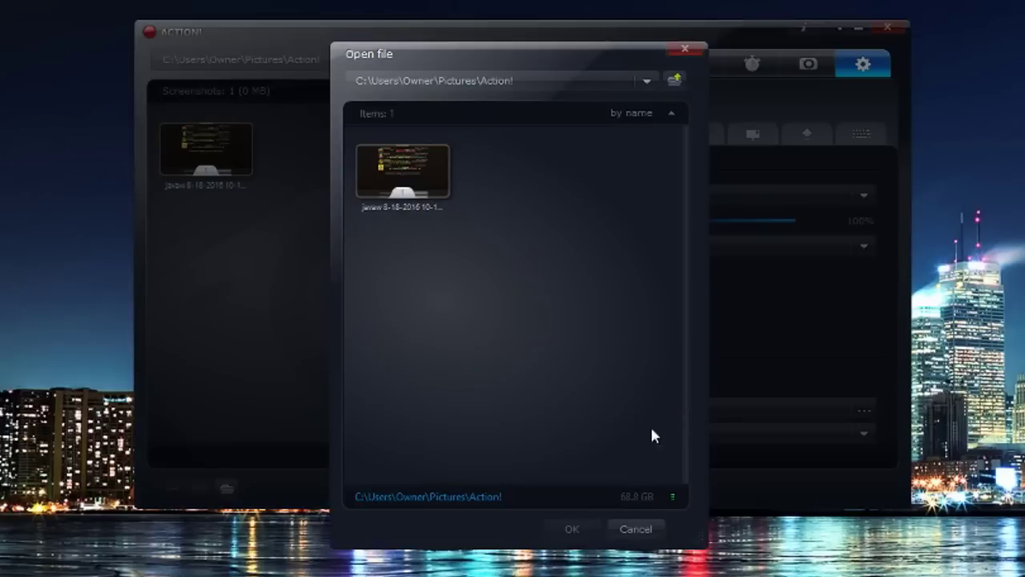
pyautogui.click(685, 50)
pyautogui.click(710, 434)
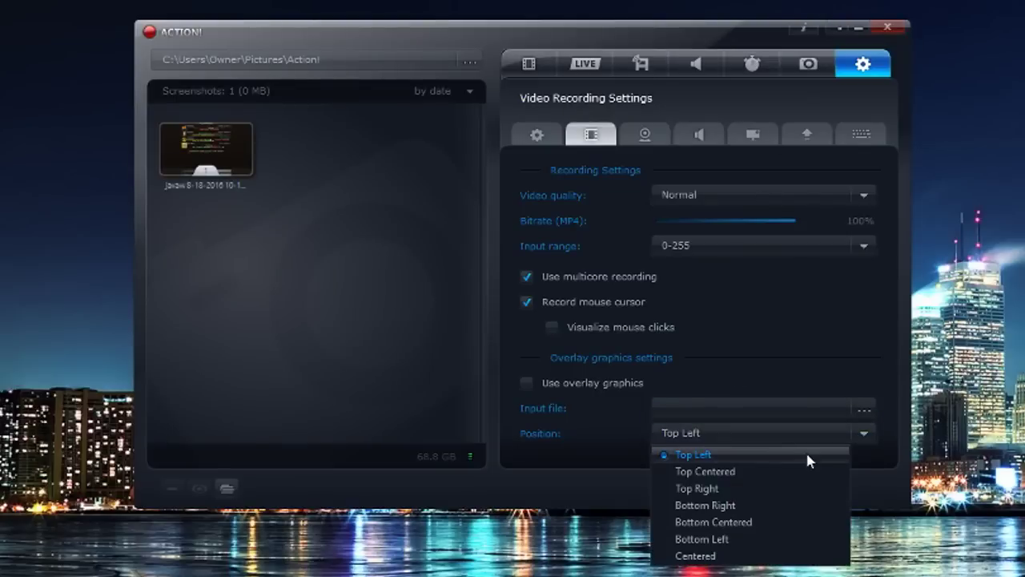
pyautogui.click(690, 435)
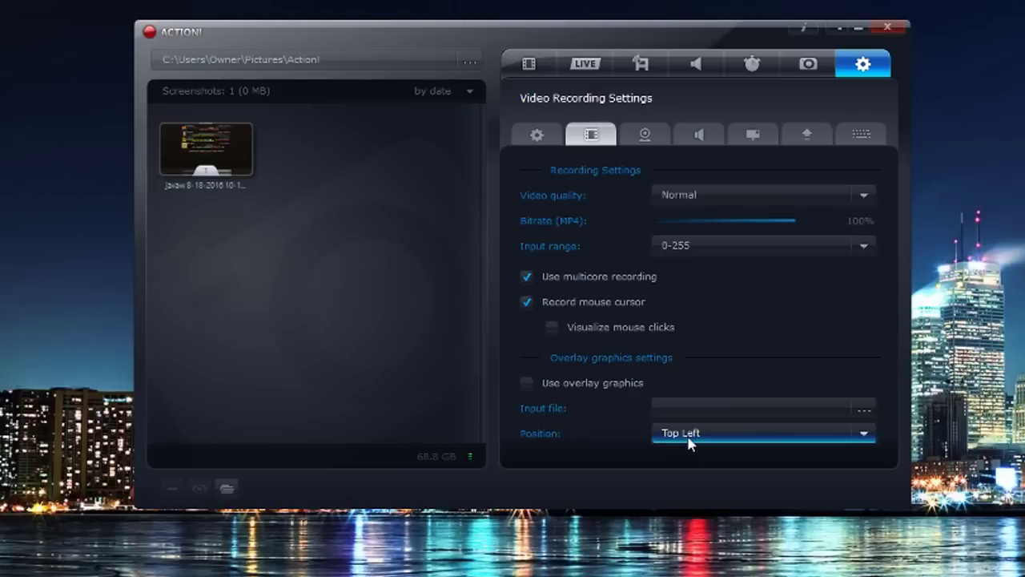
# Set the HP Webcam HD 3310 recording mode to Record on button down (on/off).
pyautogui.click(650, 134)
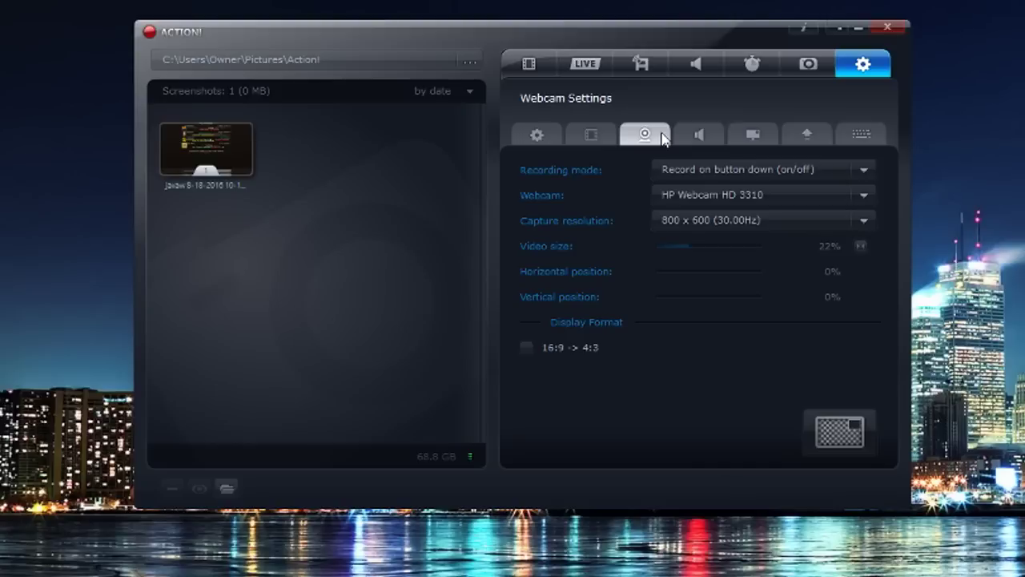
pyautogui.click(723, 176)
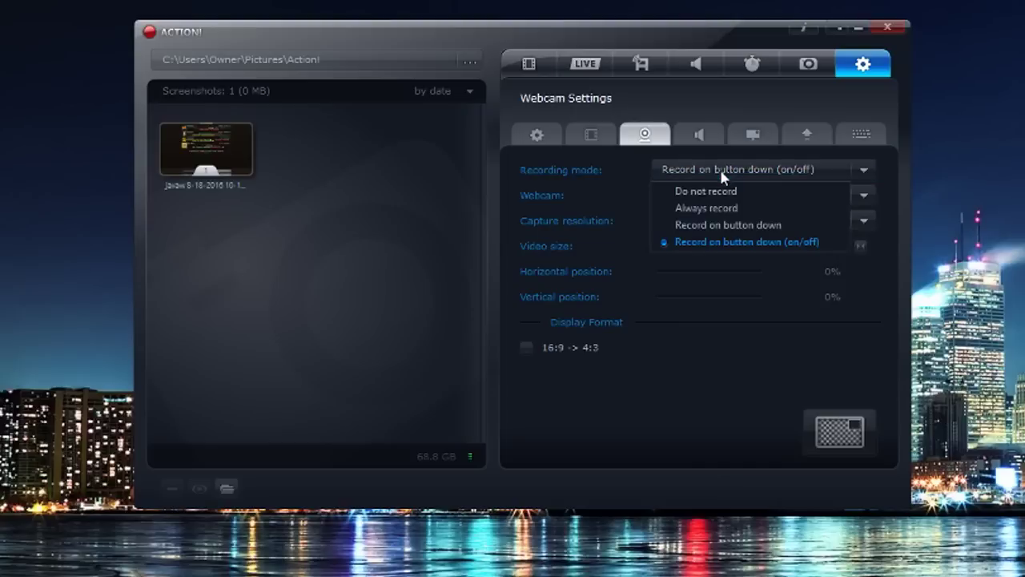
pyautogui.click(747, 208)
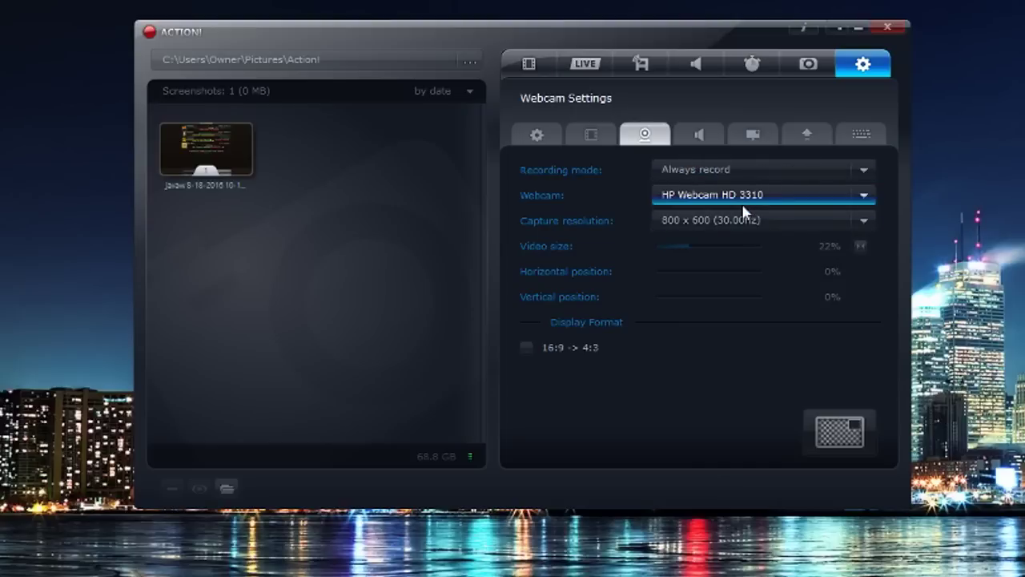
pyautogui.click(741, 195)
pyautogui.click(745, 229)
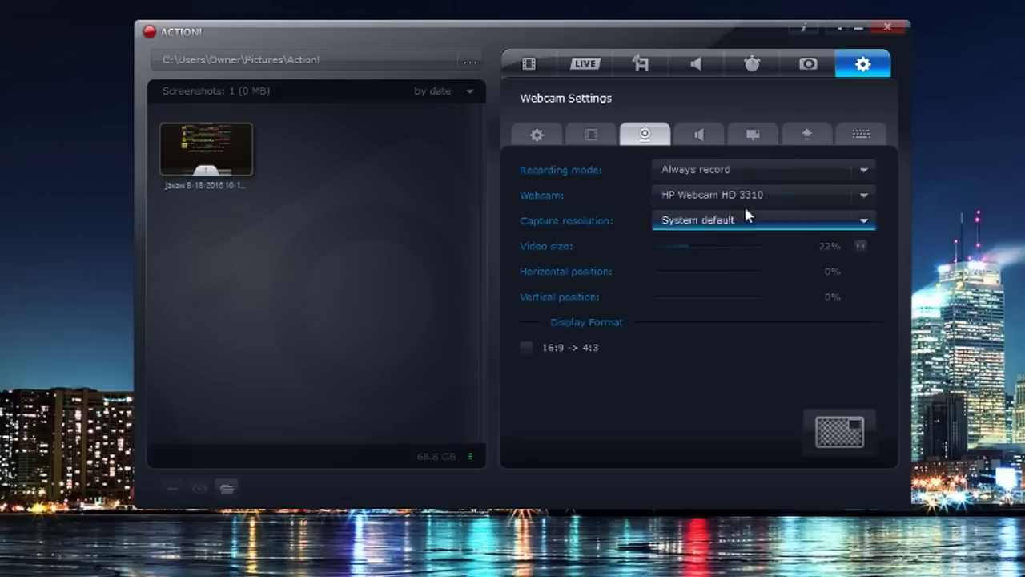
pyautogui.click(745, 172)
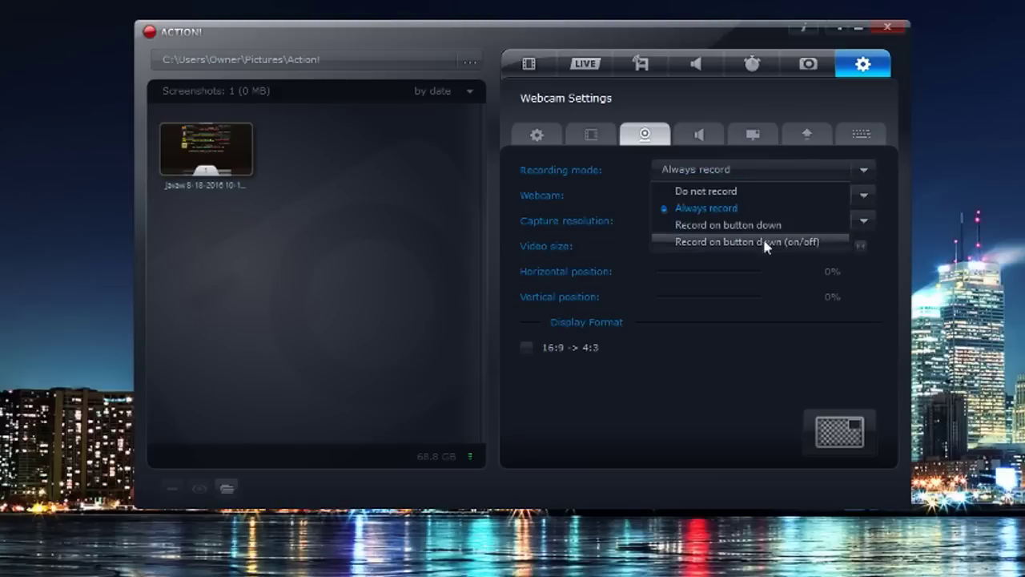
pyautogui.click(807, 242)
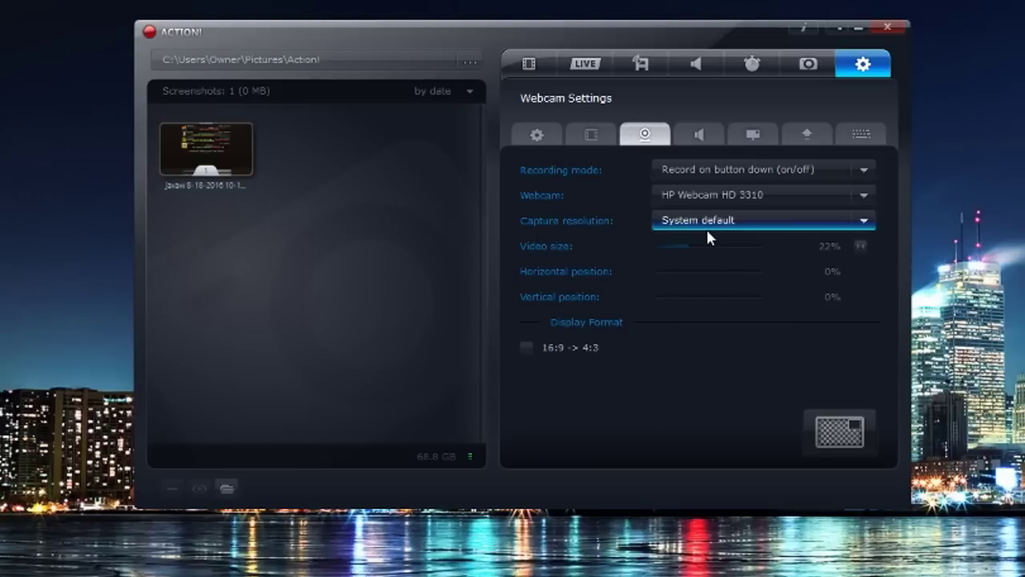
# Set the webcam capture resolution to 800 x 600.
pyautogui.click(727, 222)
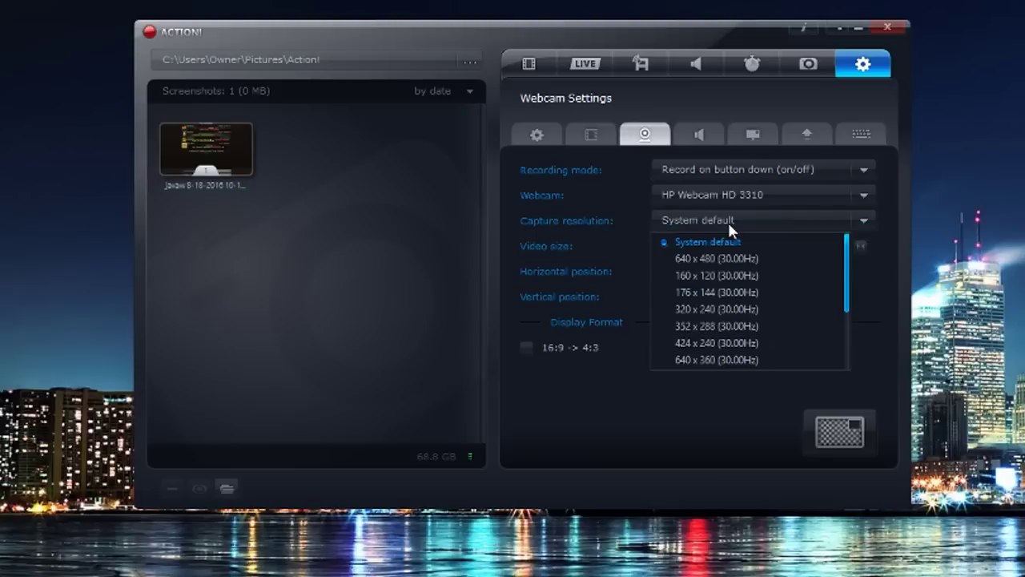
pyautogui.moveTo(848, 272); pyautogui.dragTo(849, 334)
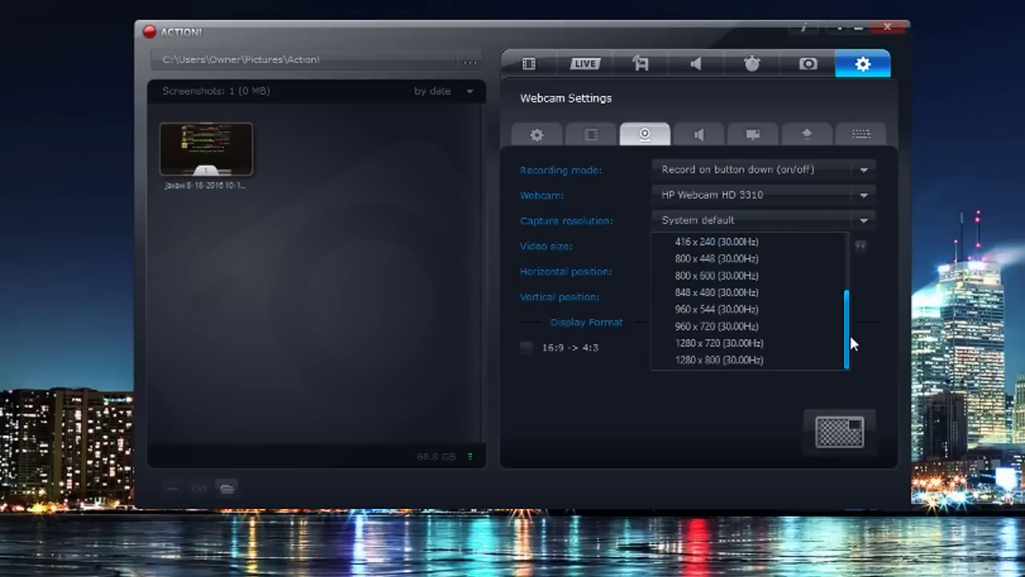
pyautogui.click(752, 274)
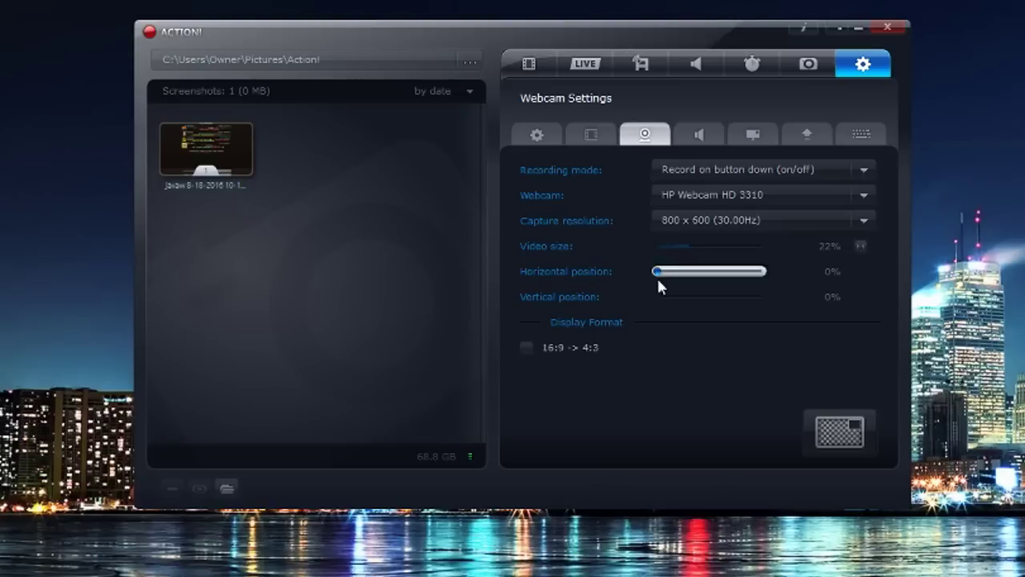
# Preview the webcam overlay at the right edge, then back at the left edge.
pyautogui.moveTo(658, 274); pyautogui.dragTo(782, 286)
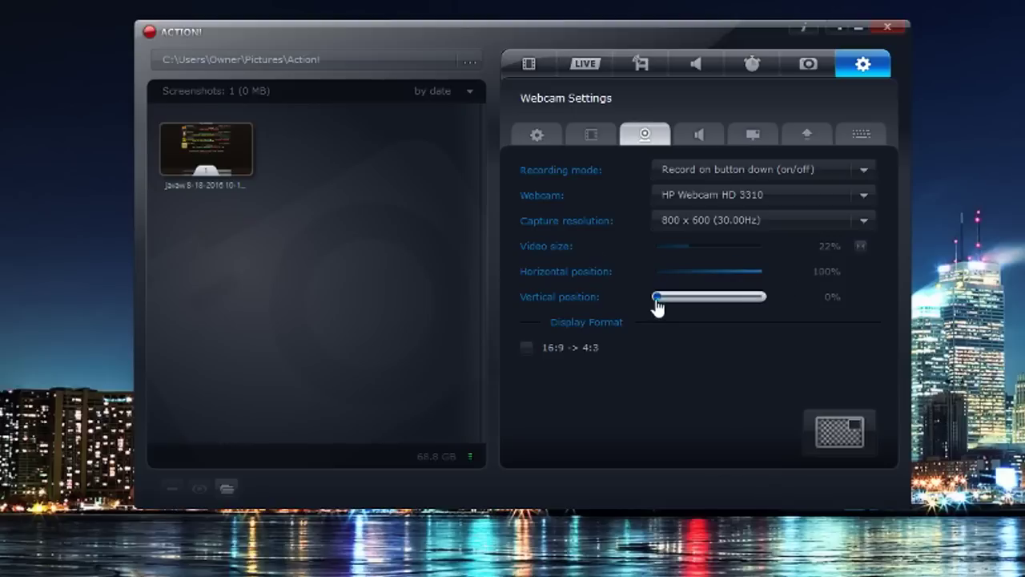
pyautogui.click(857, 424)
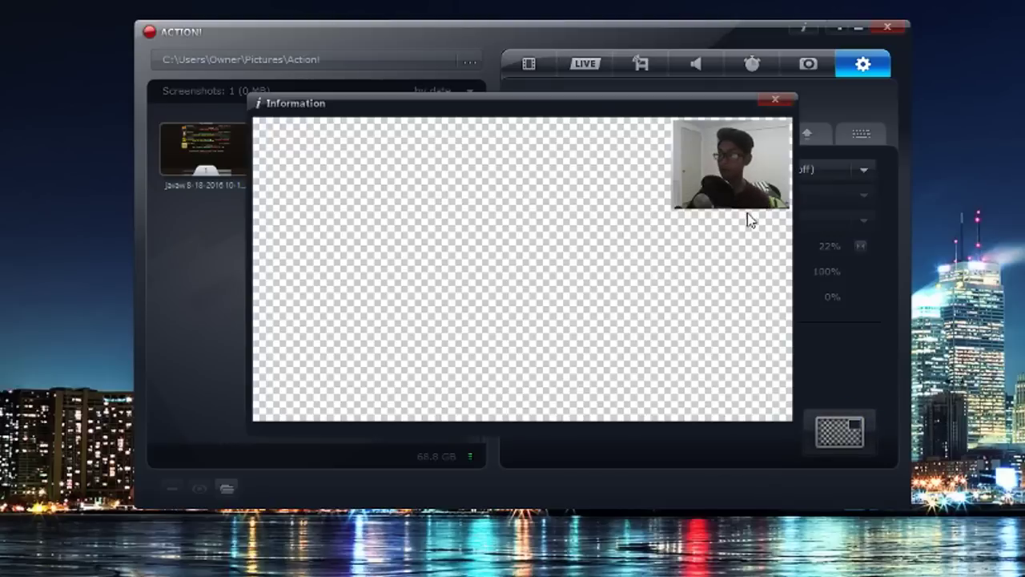
pyautogui.click(775, 99)
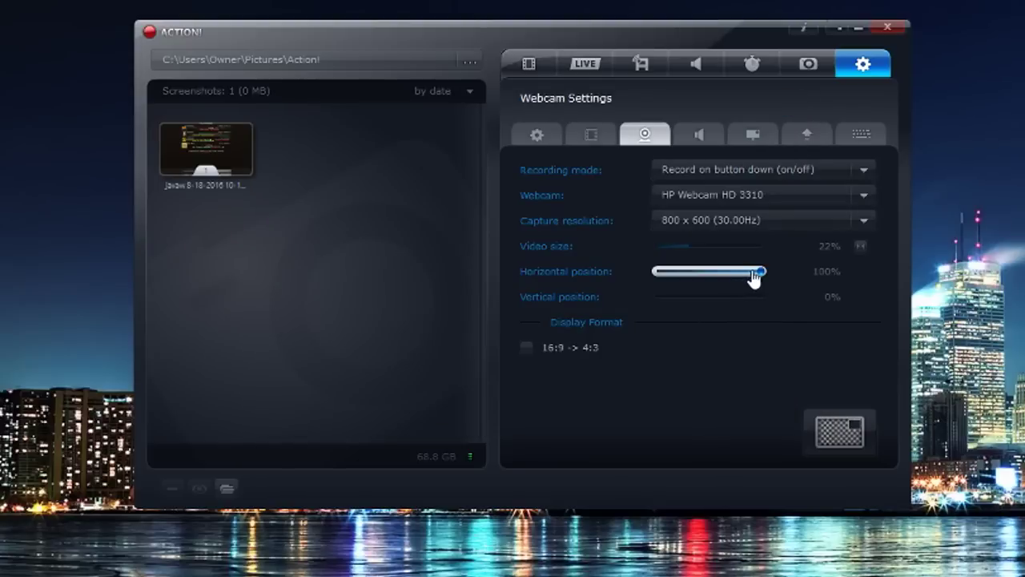
pyautogui.moveTo(755, 279); pyautogui.dragTo(453, 299)
pyautogui.click(839, 431)
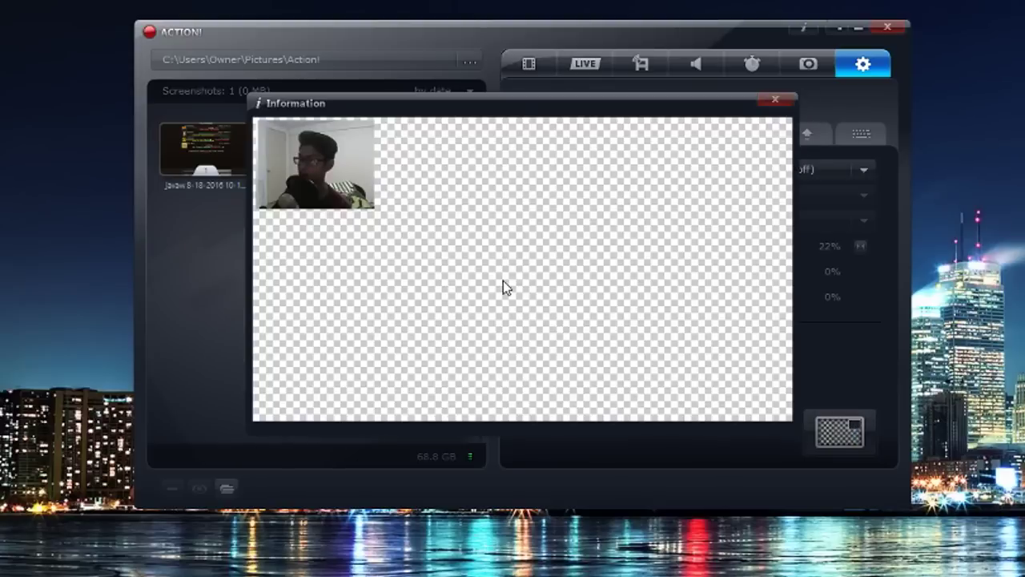
pyautogui.click(775, 100)
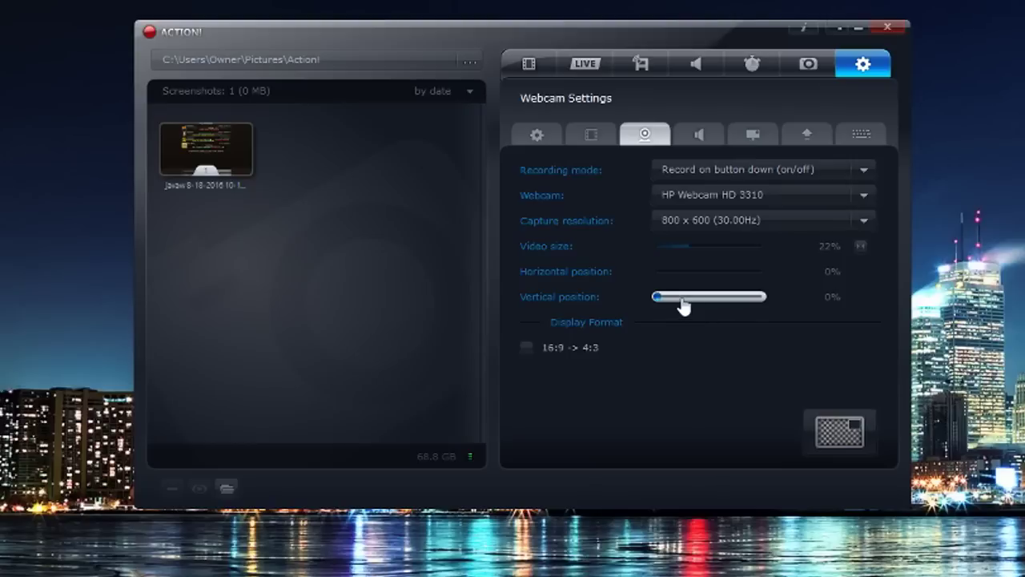
# Preview the overlay at the bottom and middle, then settle it at the top at 0%.
pyautogui.moveTo(682, 302); pyautogui.dragTo(768, 298)
pyautogui.click(839, 432)
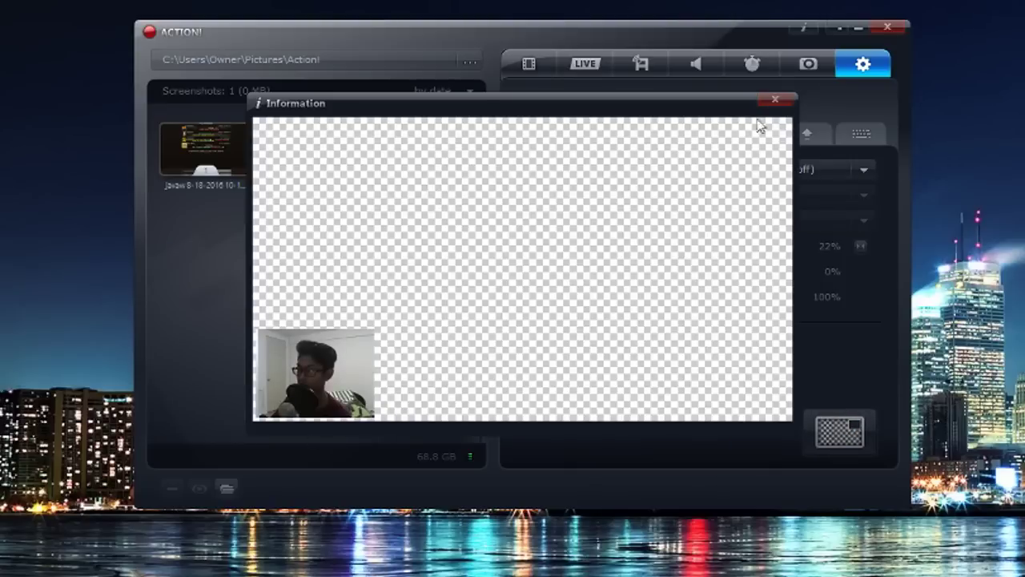
pyautogui.click(775, 99)
pyautogui.moveTo(759, 299); pyautogui.dragTo(714, 302)
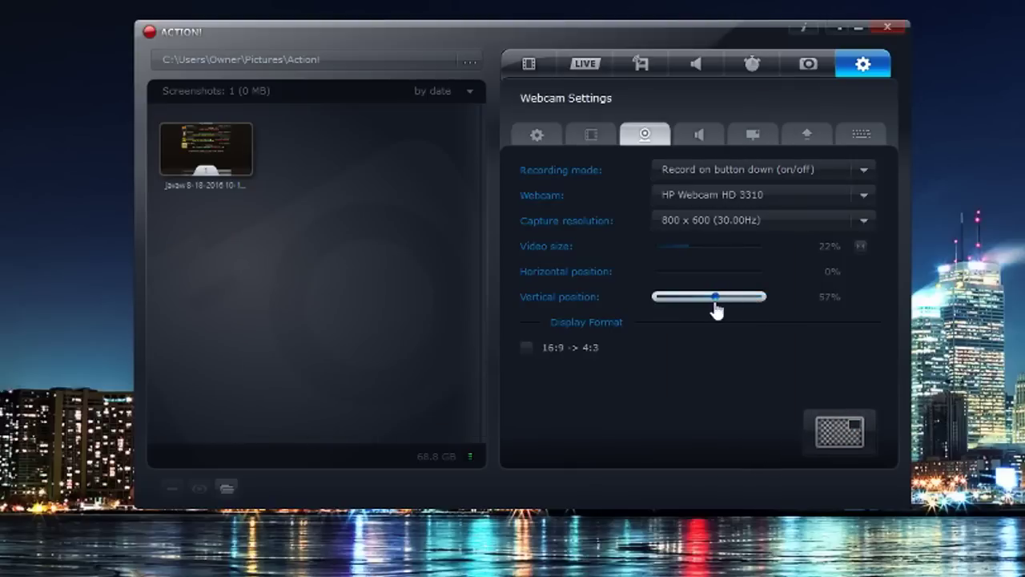
pyautogui.click(839, 432)
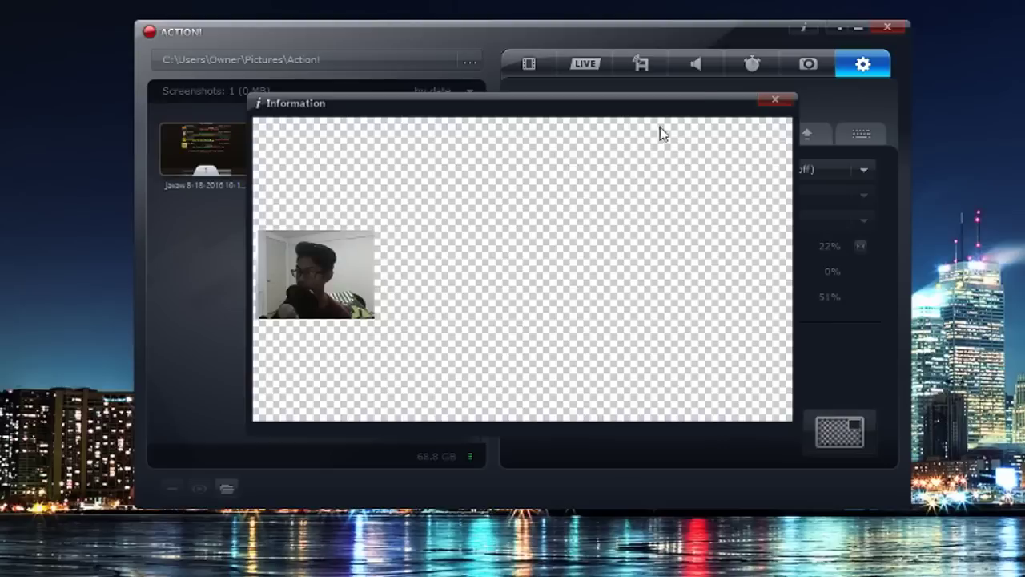
pyautogui.click(778, 100)
pyautogui.moveTo(709, 304); pyautogui.dragTo(655, 303)
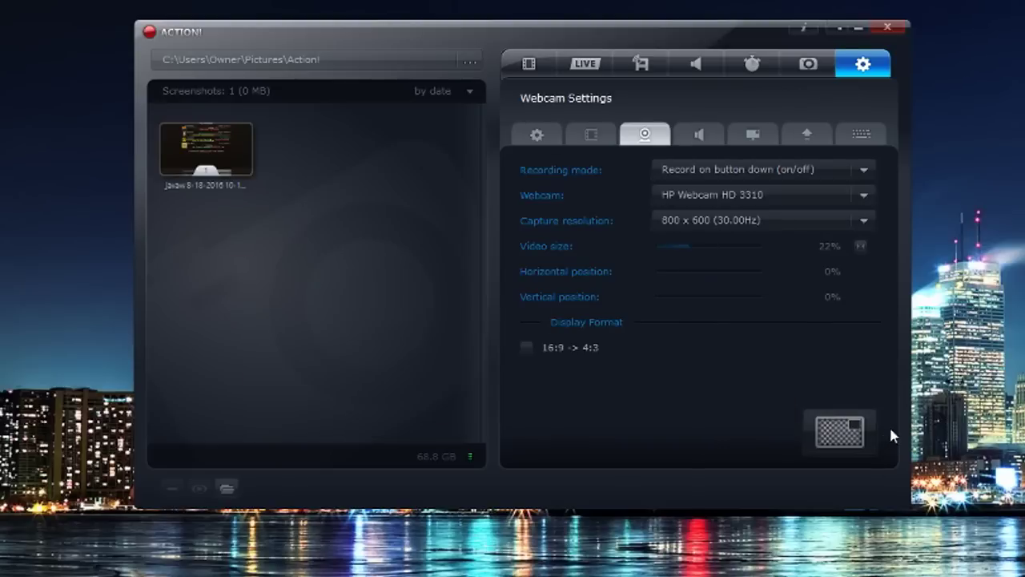
pyautogui.click(861, 430)
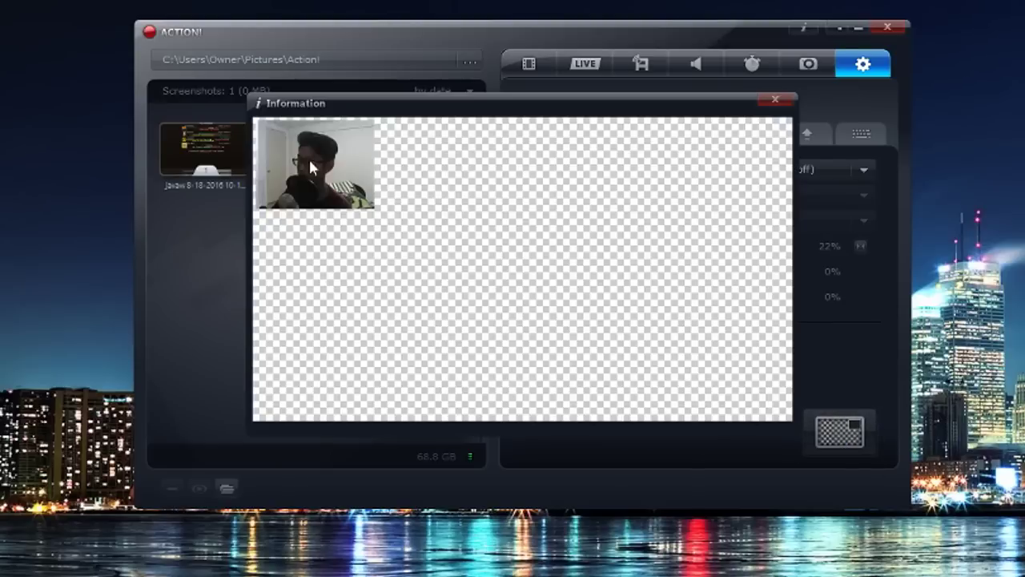
pyautogui.click(776, 100)
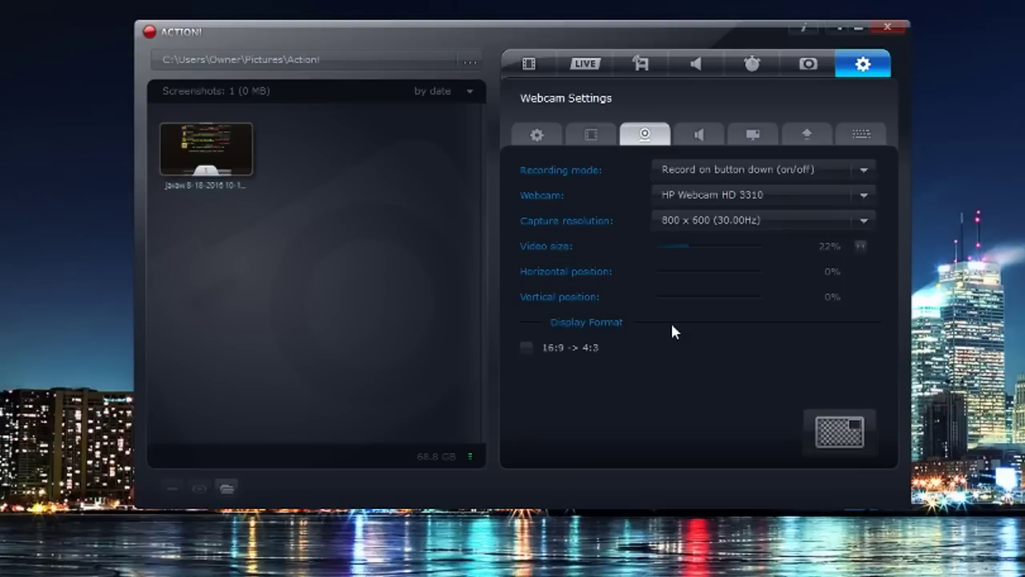
# Raise the microphone volume to 67 in the audio settings.
pyautogui.click(692, 137)
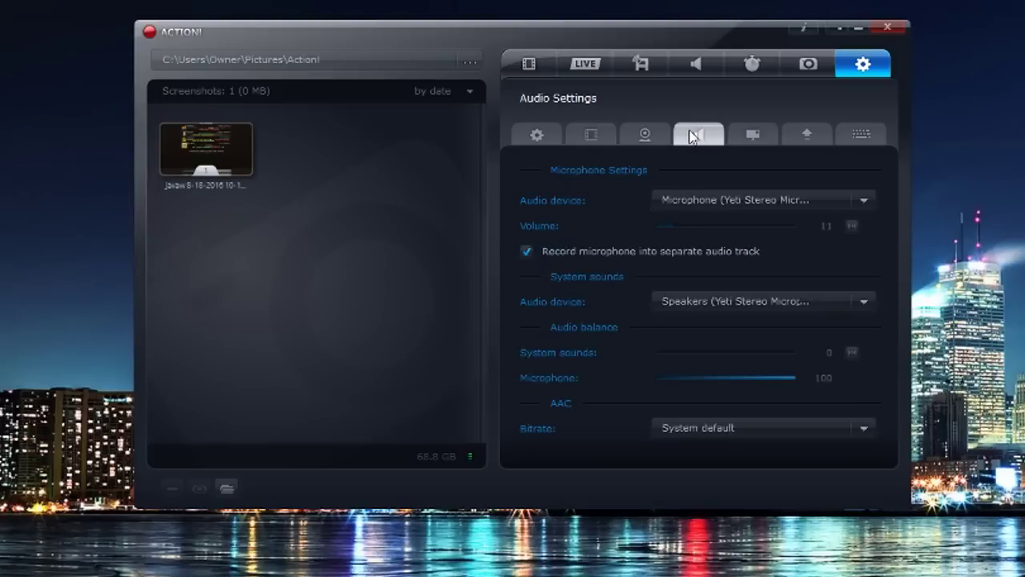
pyautogui.click(768, 200)
pyautogui.click(769, 205)
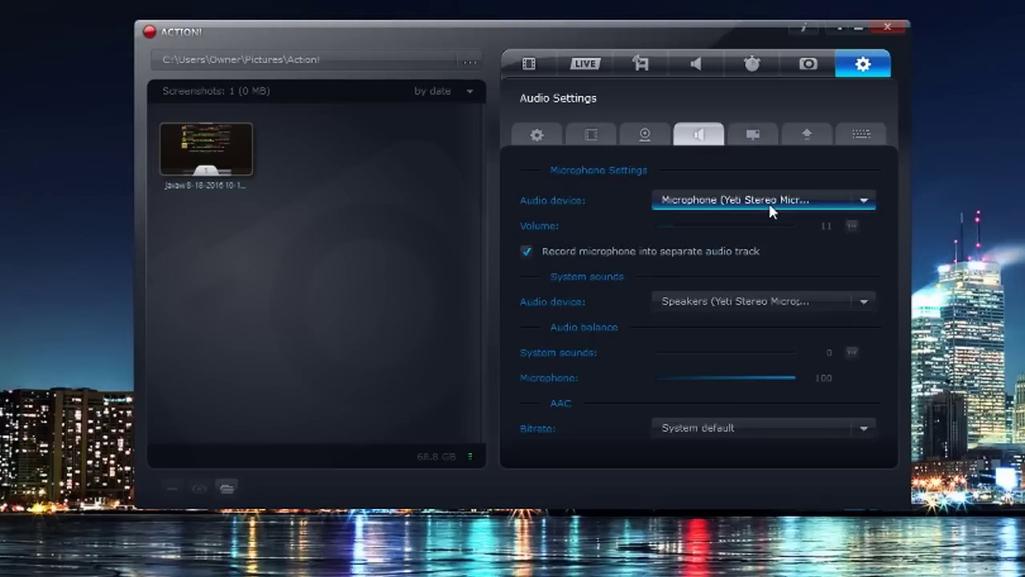
pyautogui.click(757, 227)
pyautogui.moveTo(757, 227); pyautogui.dragTo(744, 230)
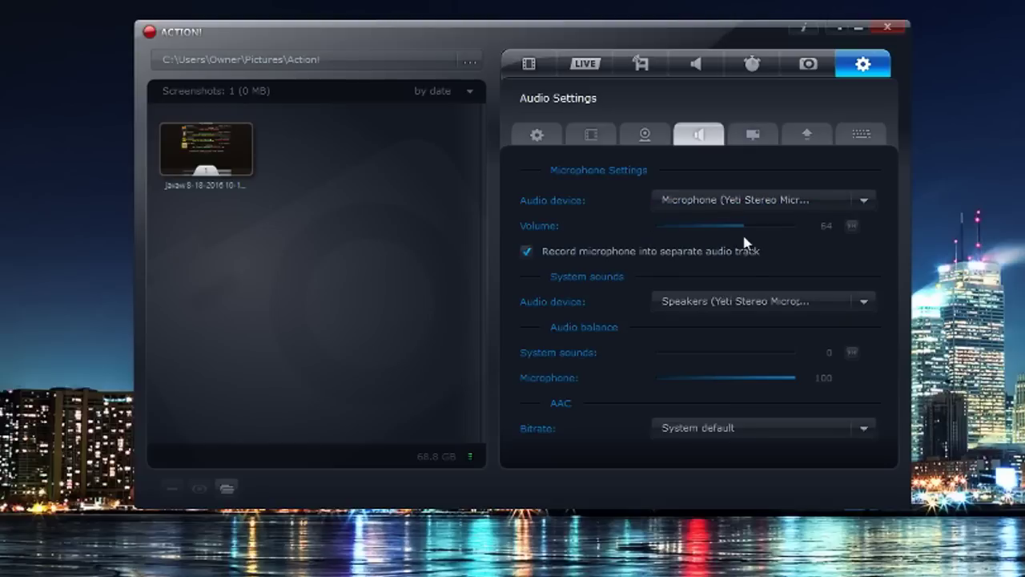
pyautogui.click(748, 229)
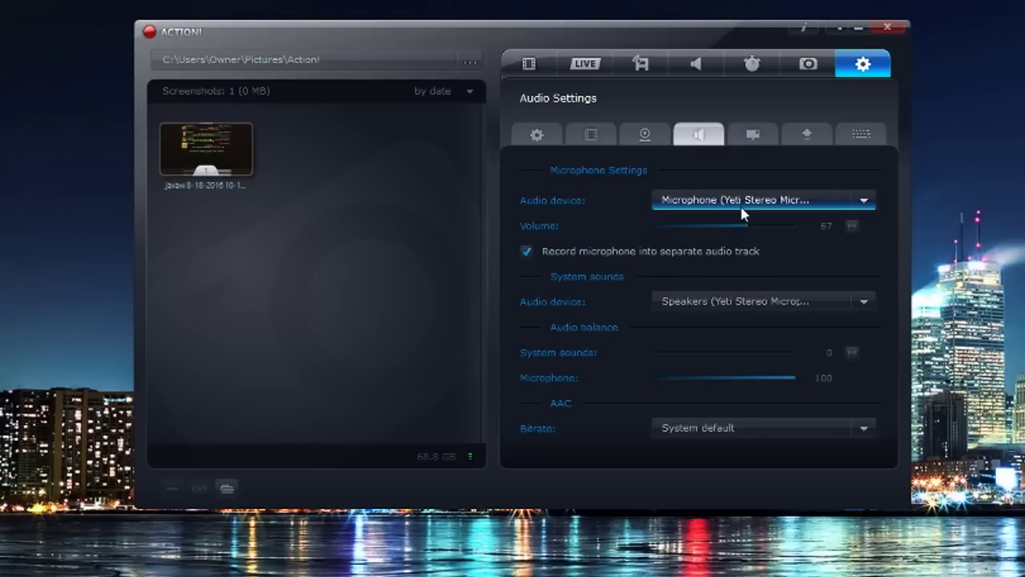
# Keep the Yeti microphone and Speakers (Yeti Stereo Microphone) as the audio devices.
pyautogui.click(741, 208)
pyautogui.click(746, 208)
pyautogui.click(747, 206)
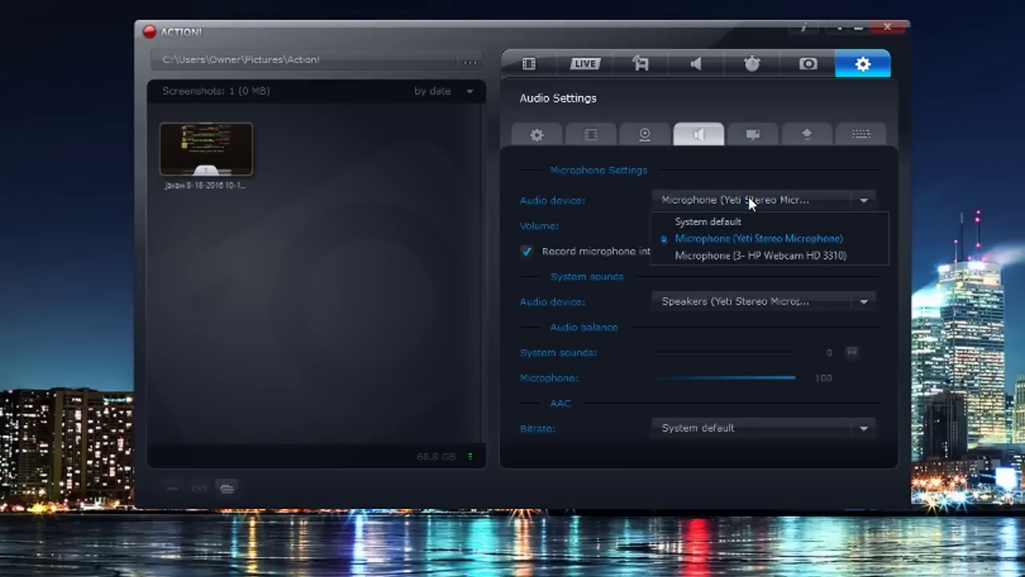
pyautogui.click(750, 202)
pyautogui.click(736, 300)
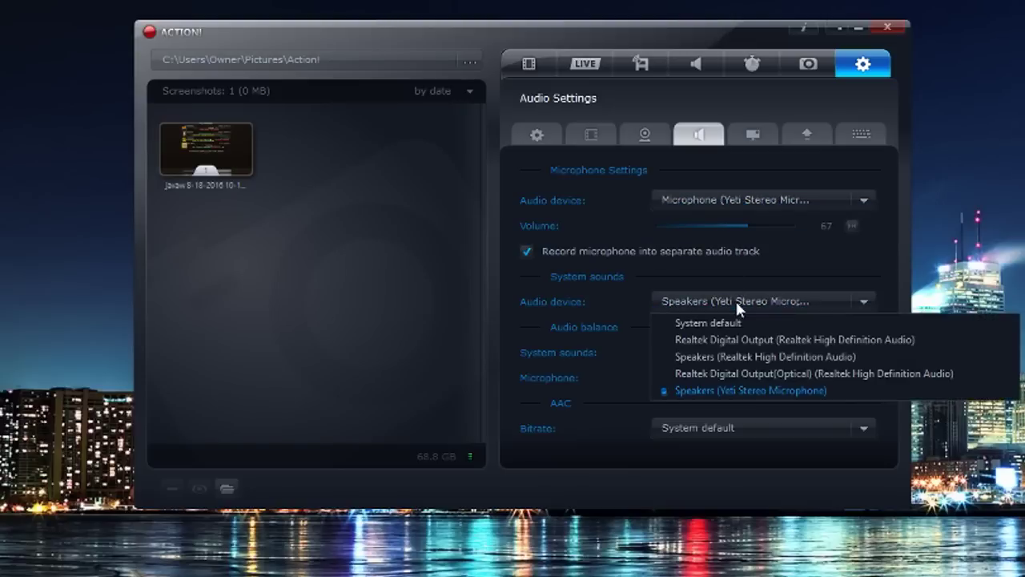
pyautogui.click(782, 387)
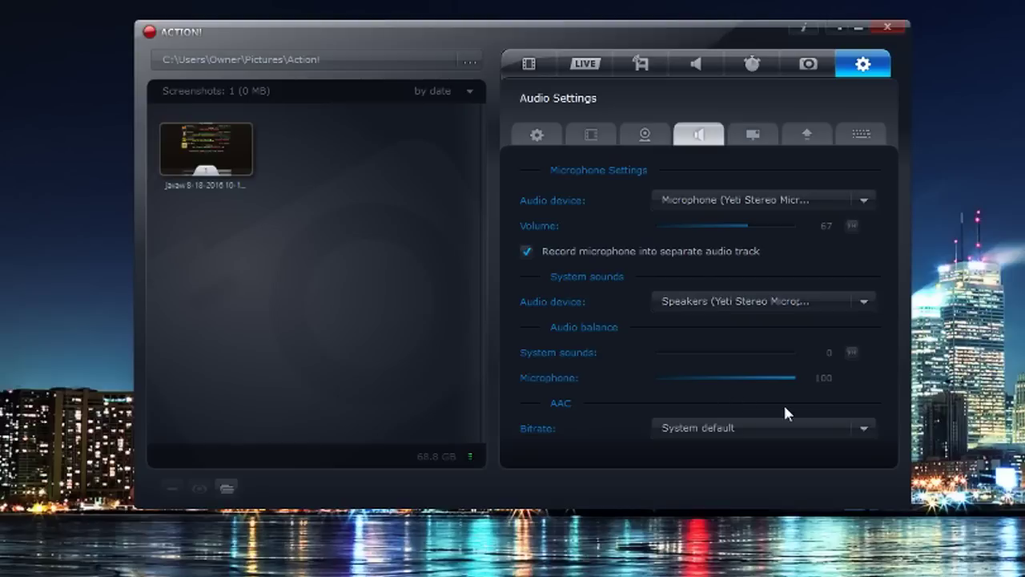
# Try different audio balance positions, ending fully on Microphone 100.
pyautogui.moveTo(782, 389); pyautogui.dragTo(752, 413)
pyautogui.moveTo(752, 375); pyautogui.dragTo(817, 370)
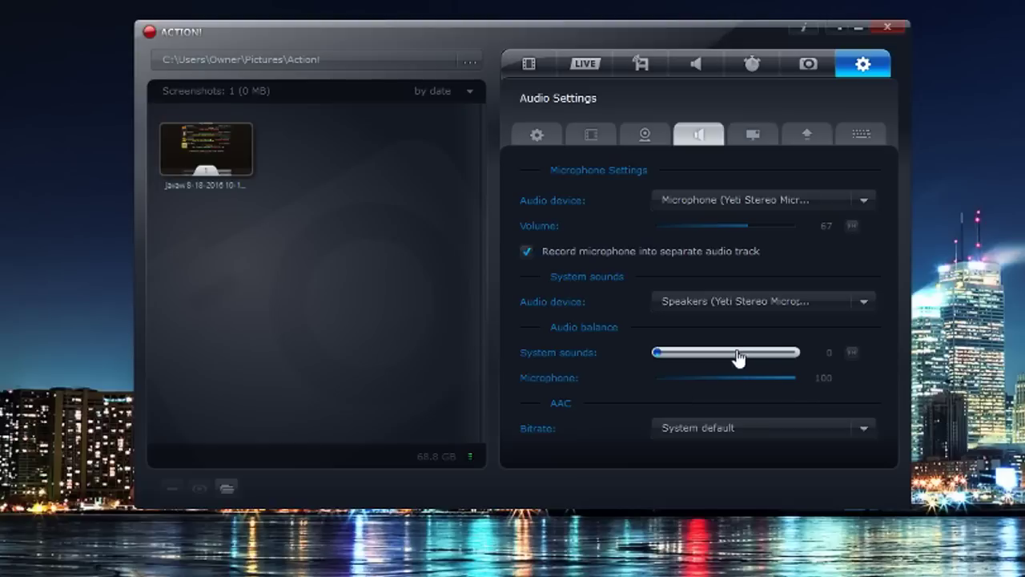
pyautogui.moveTo(793, 379); pyautogui.dragTo(768, 389)
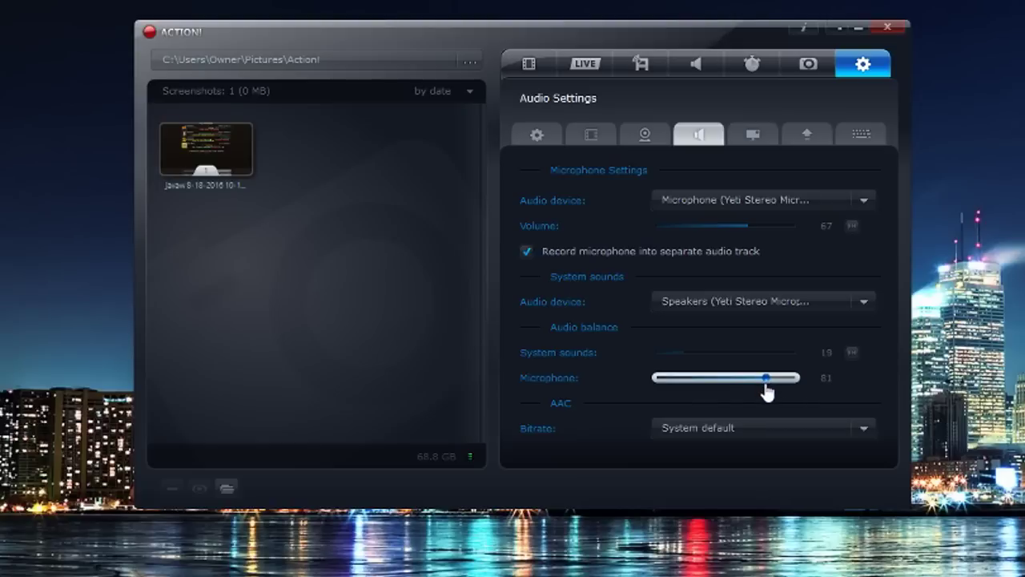
pyautogui.moveTo(768, 390); pyautogui.dragTo(736, 389)
pyautogui.moveTo(732, 386); pyautogui.dragTo(878, 378)
# Keep the audio bitrate at System default and view the HUD settings.
pyautogui.click(729, 429)
pyautogui.click(720, 428)
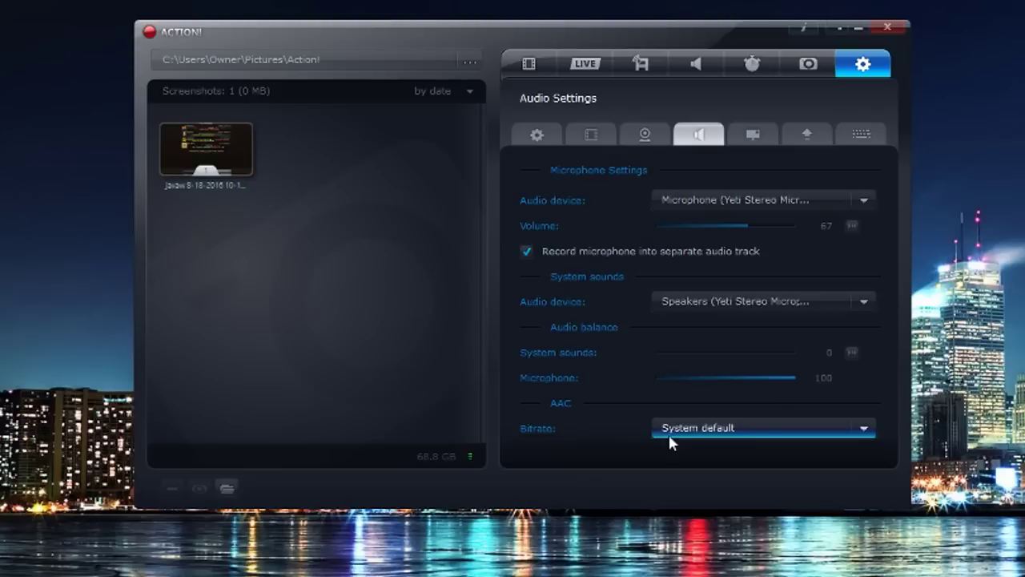
pyautogui.click(768, 137)
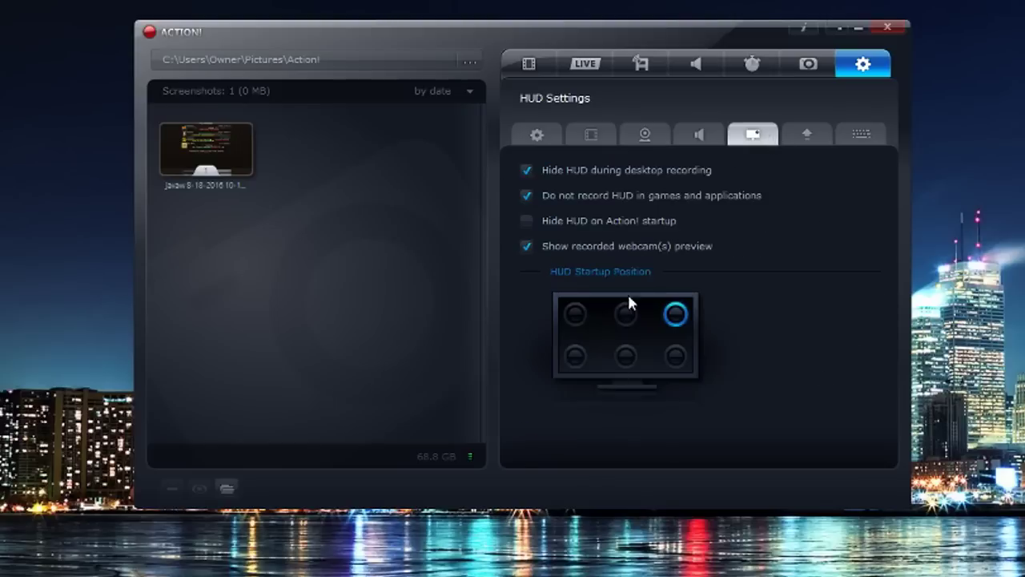
# Review the export settings, keeping Intel Quick Sync Video as encoder, then view the hotkeys.
pyautogui.click(806, 136)
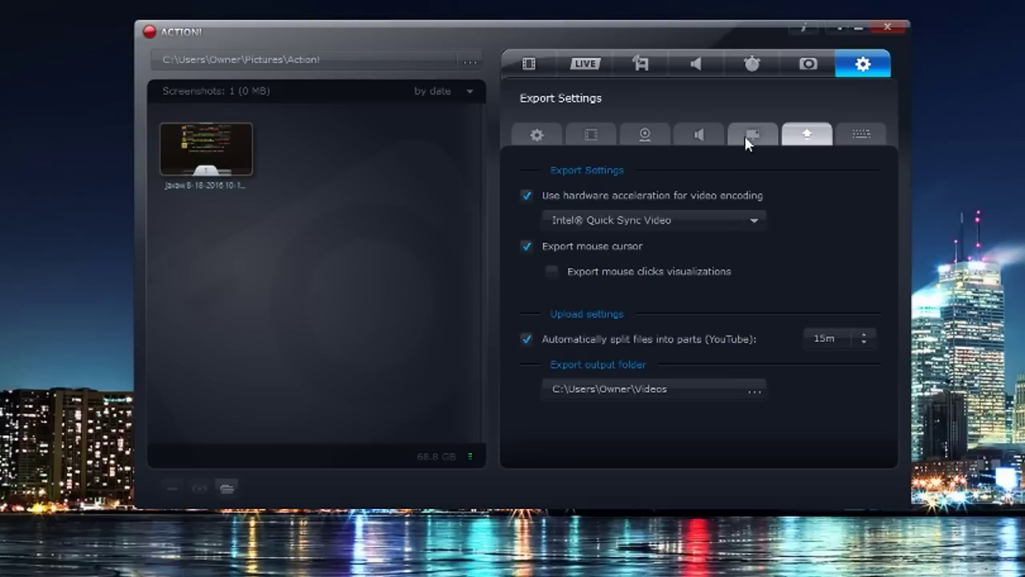
pyautogui.click(648, 224)
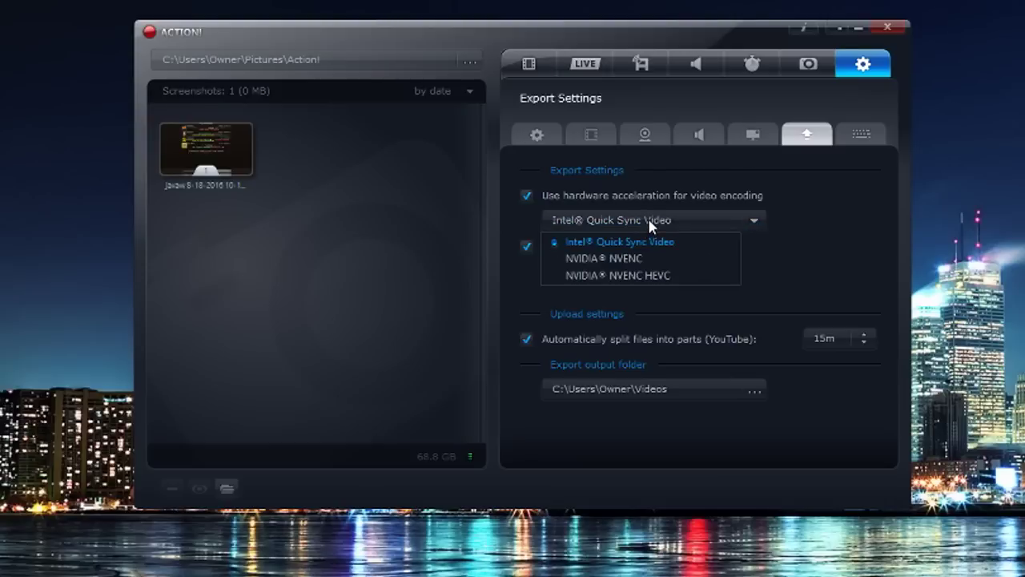
pyautogui.click(644, 241)
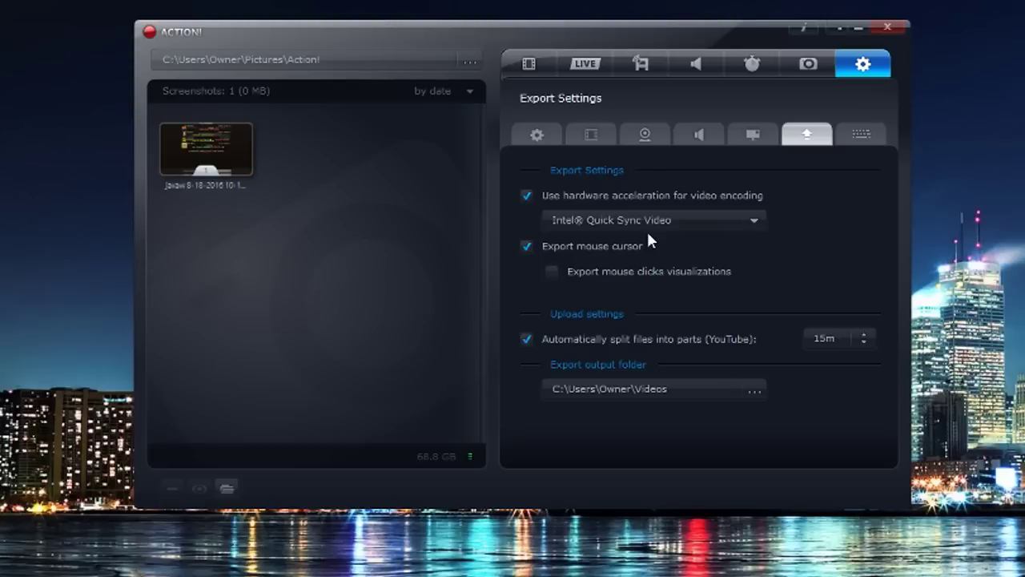
pyautogui.click(858, 139)
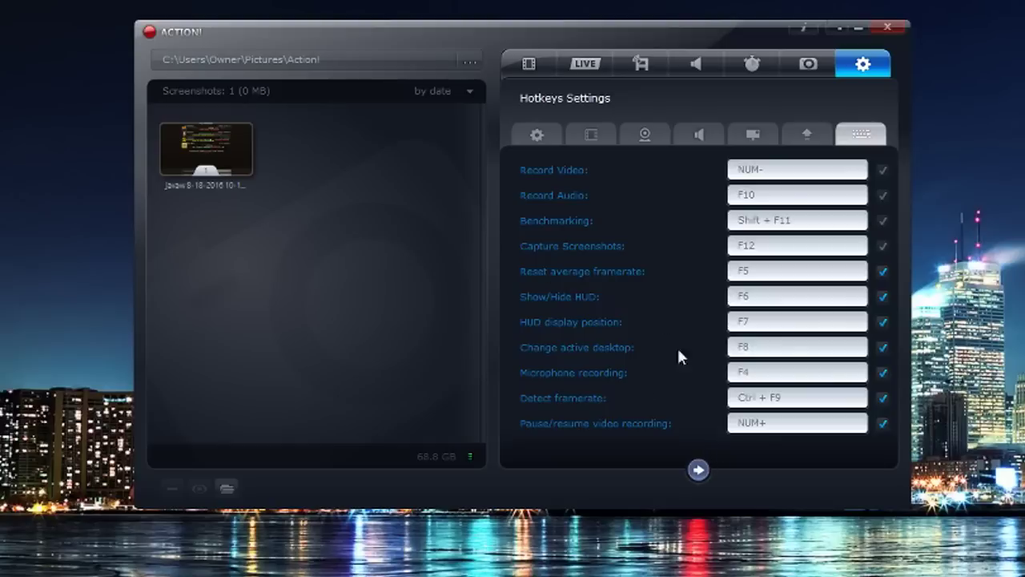
# Page through both hotkey pages, then return to the Video Recording settings.
pyautogui.click(698, 470)
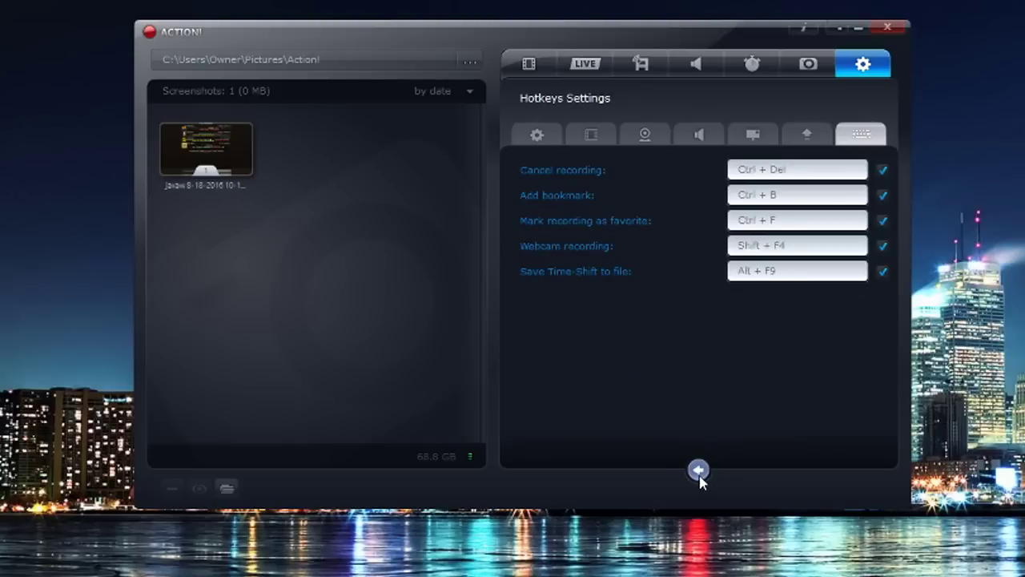
pyautogui.click(698, 471)
pyautogui.click(530, 66)
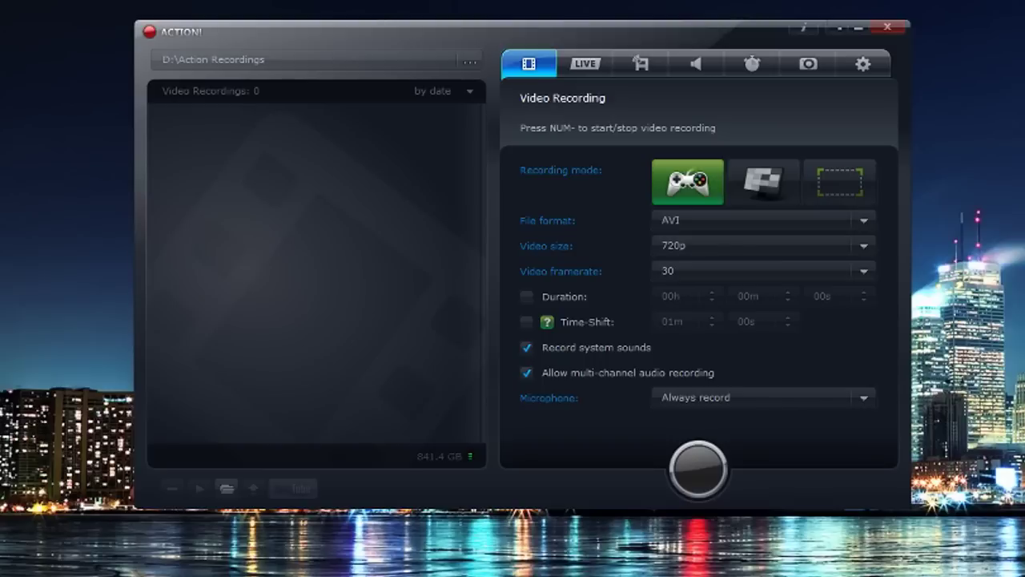
# Switch to desktop capture mode, then browse the Audio, Benchmark, Settings and Export pages.
pyautogui.click(757, 184)
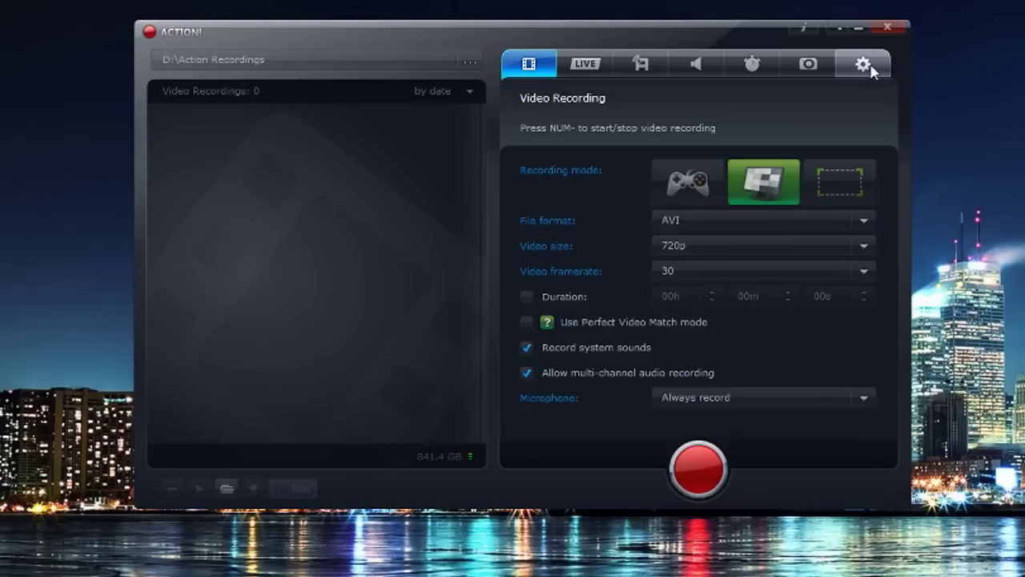
pyautogui.click(695, 63)
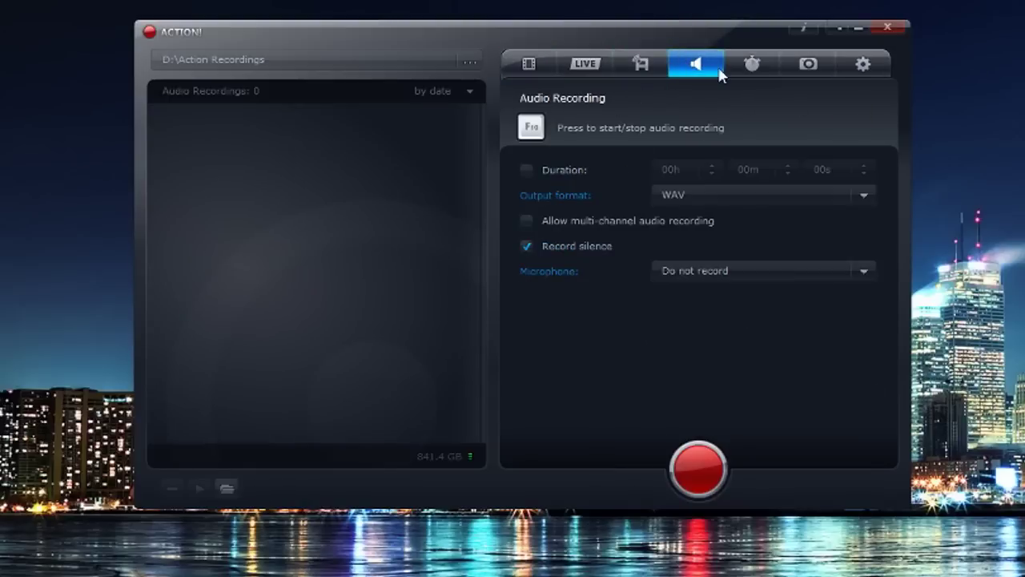
pyautogui.click(751, 64)
pyautogui.click(879, 71)
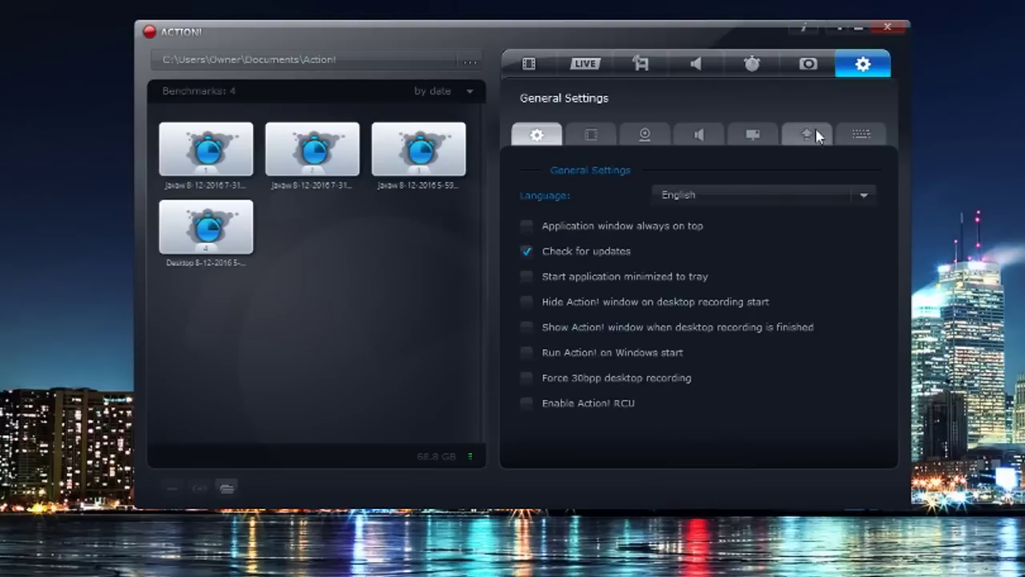
pyautogui.click(807, 132)
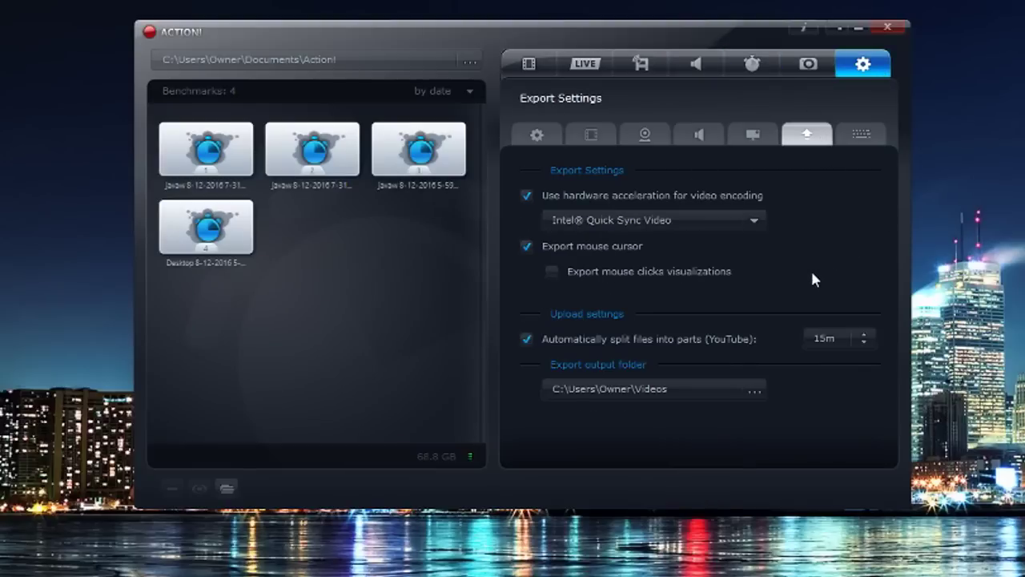
# Back on Video Recording, move the Action! window slightly lower on screen.
pyautogui.click(522, 69)
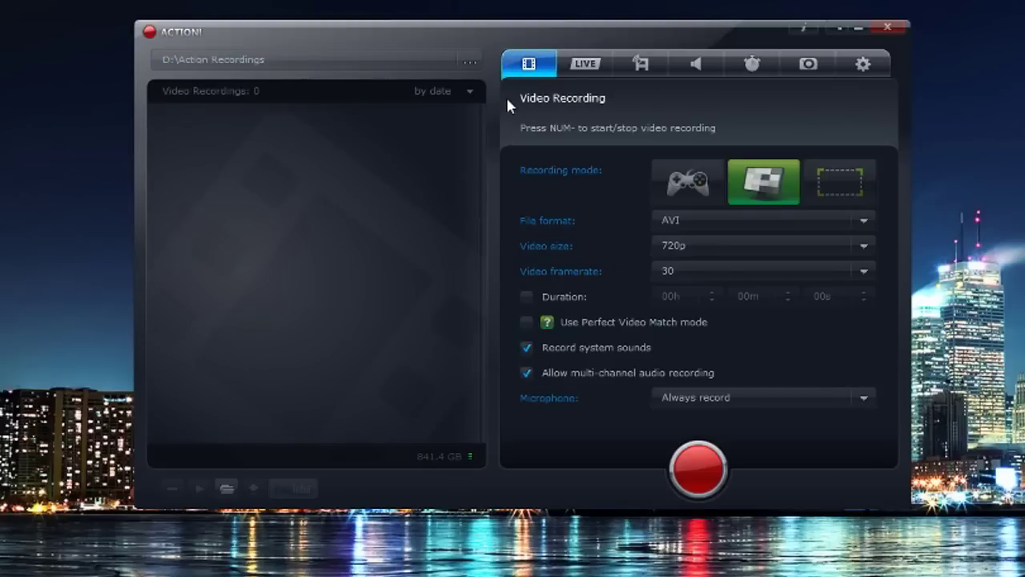
pyautogui.moveTo(488, 46); pyautogui.dragTo(485, 88)
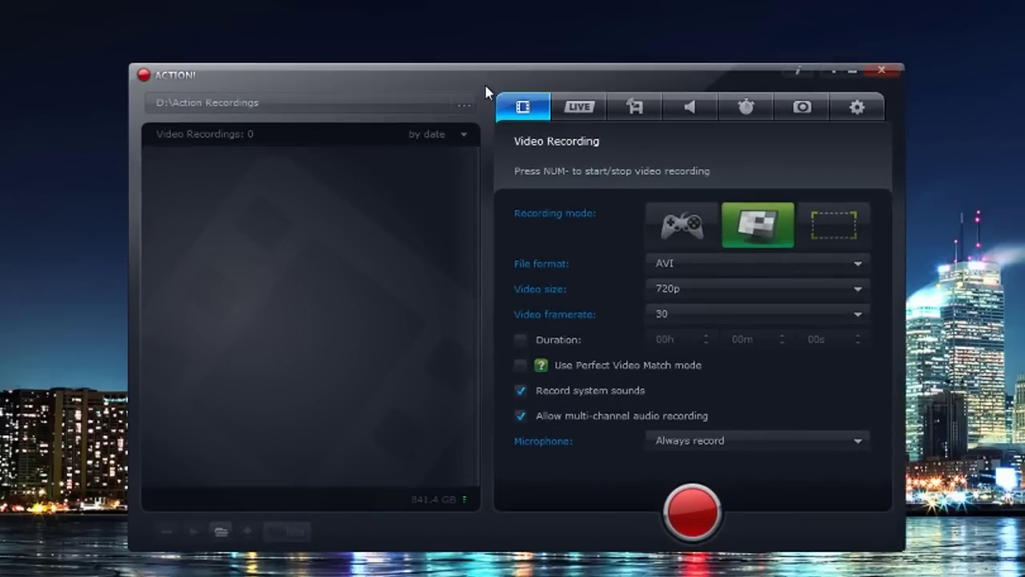